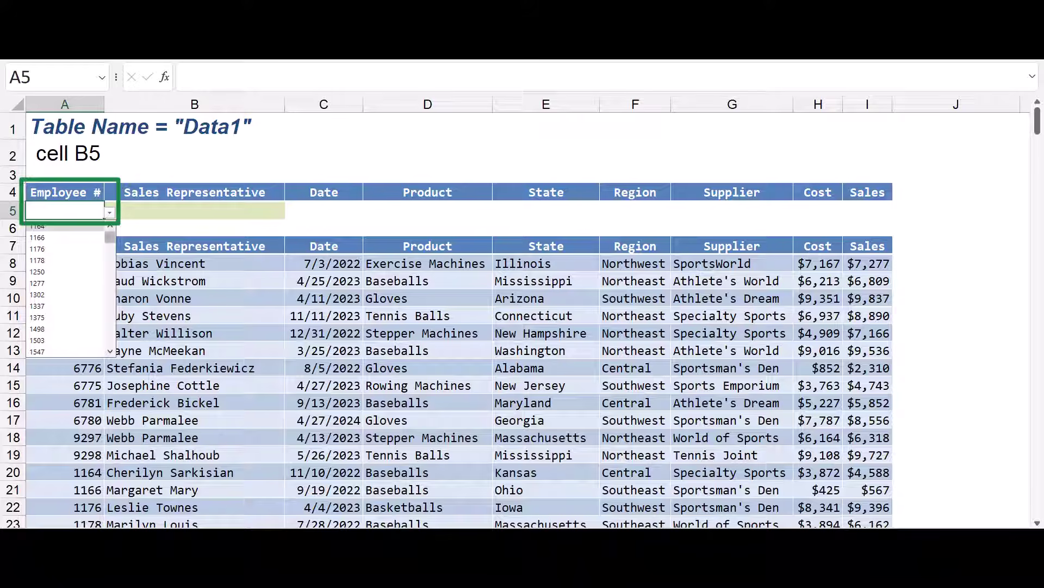
- Choose an employee number from the list in A5 and return the sales representative in B5 with =VLOOKUP(A5,Data1,2,FALSE)
left_click(68, 283)
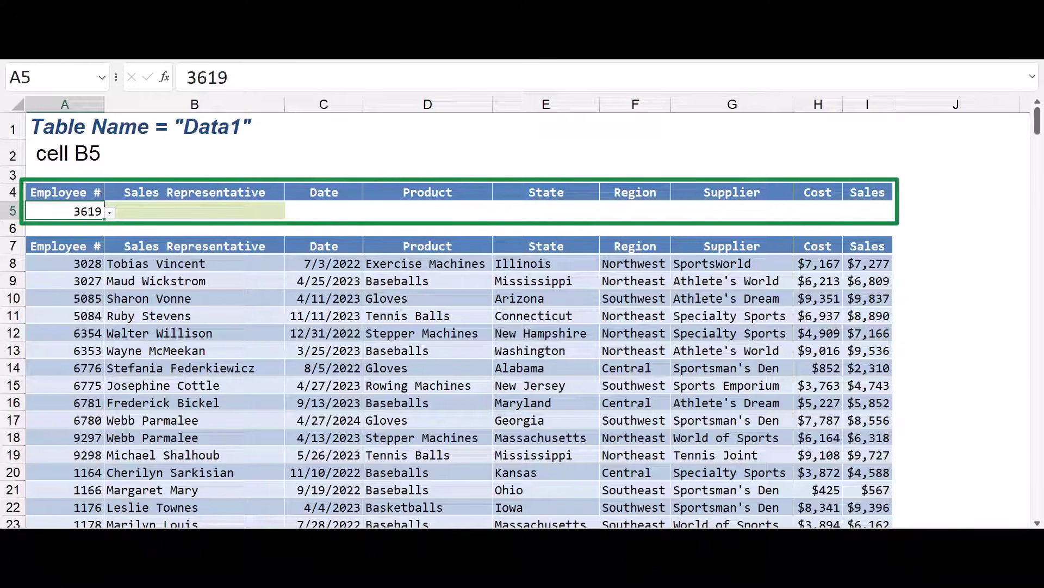
left_click(194, 211)
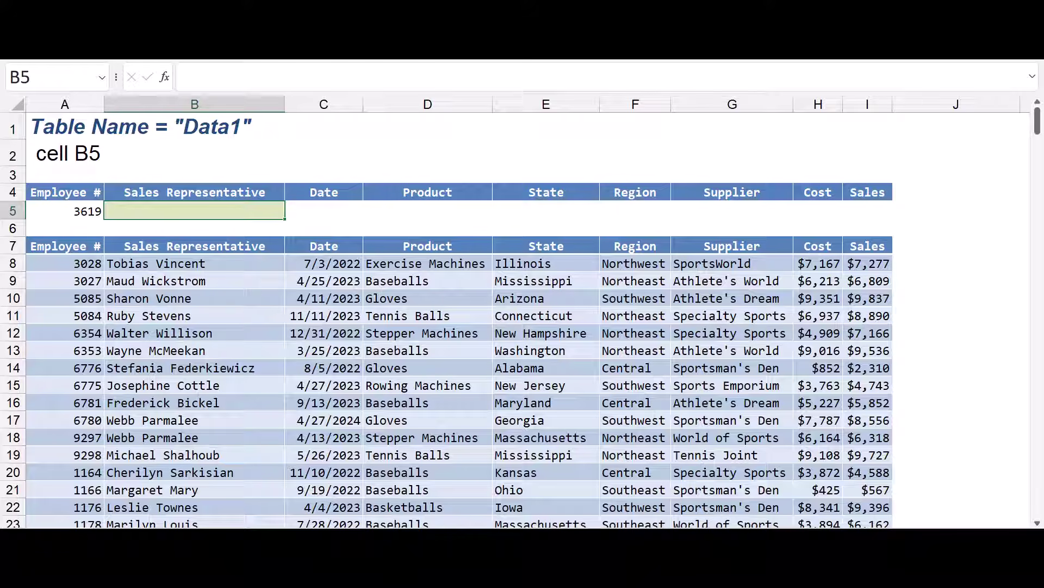
type("=vl")
key("Tab")
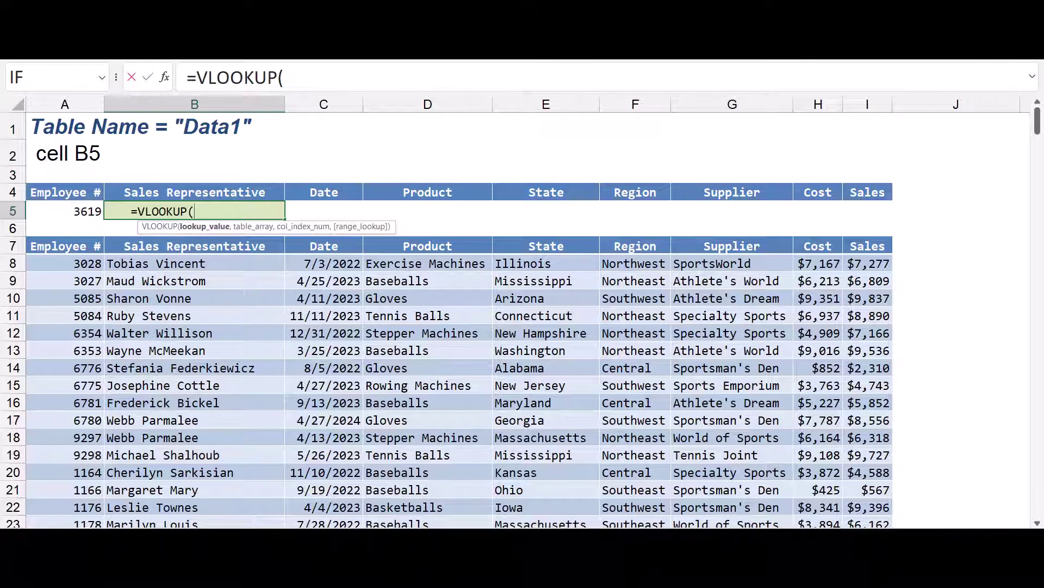
key("Left")
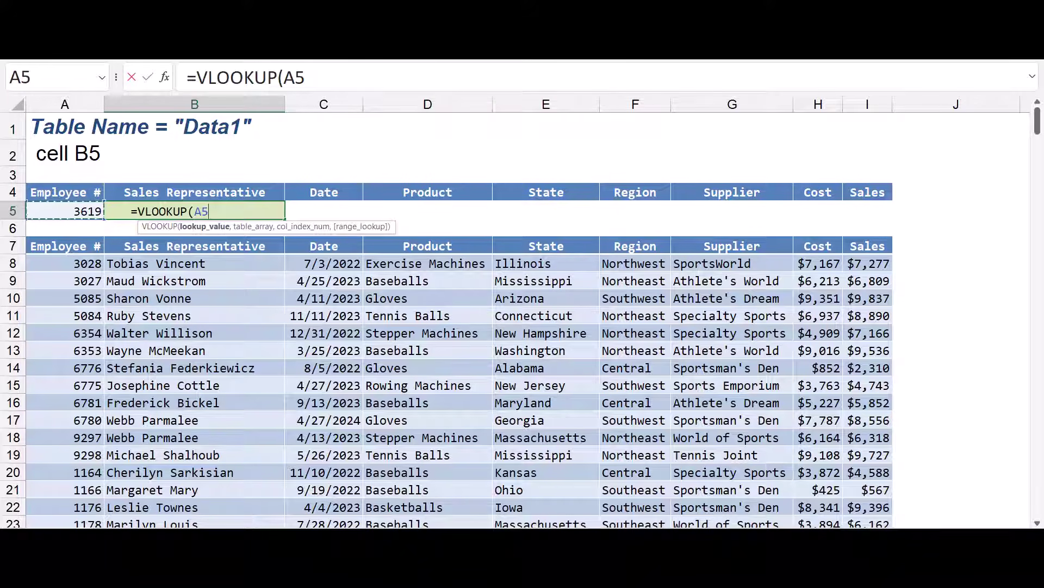
type(",")
left_click(28, 238)
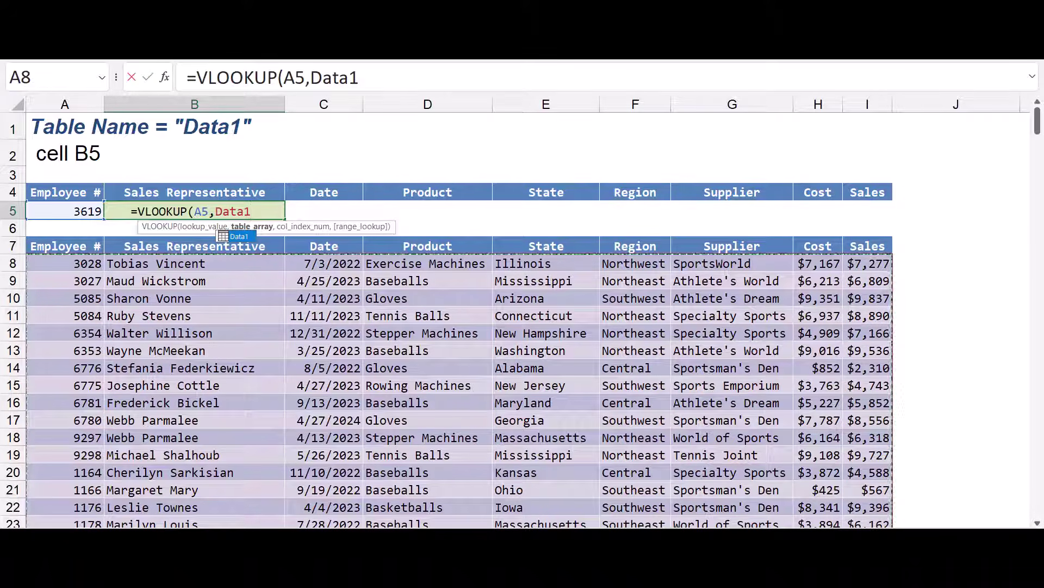
type(",")
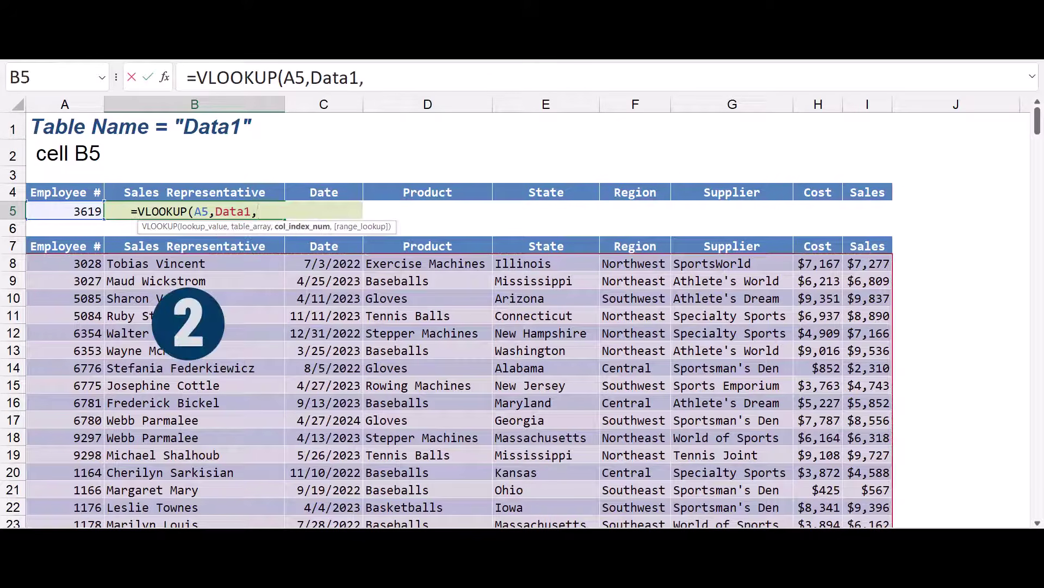
type("2")
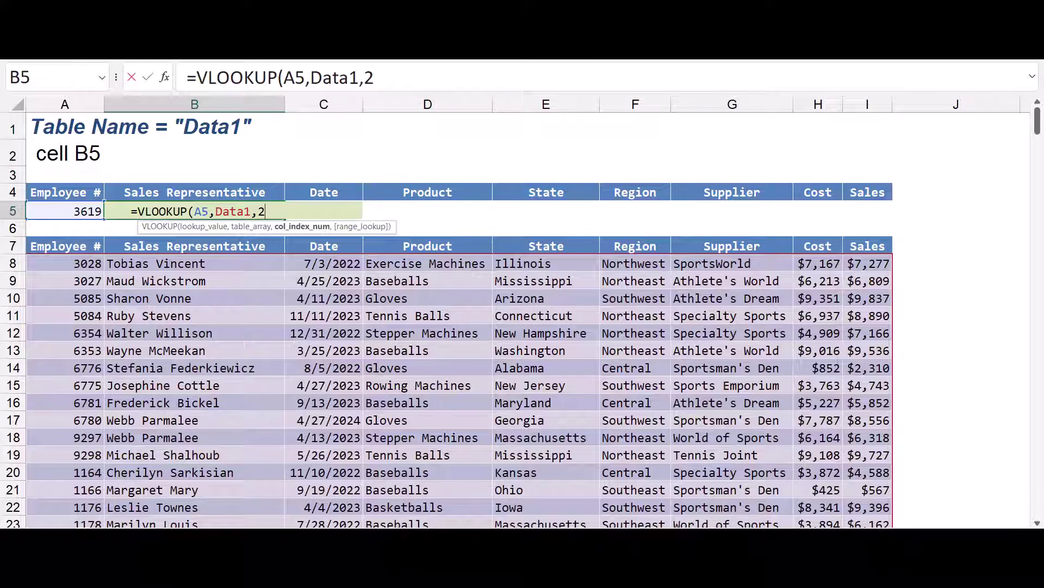
type(",")
key("Down")
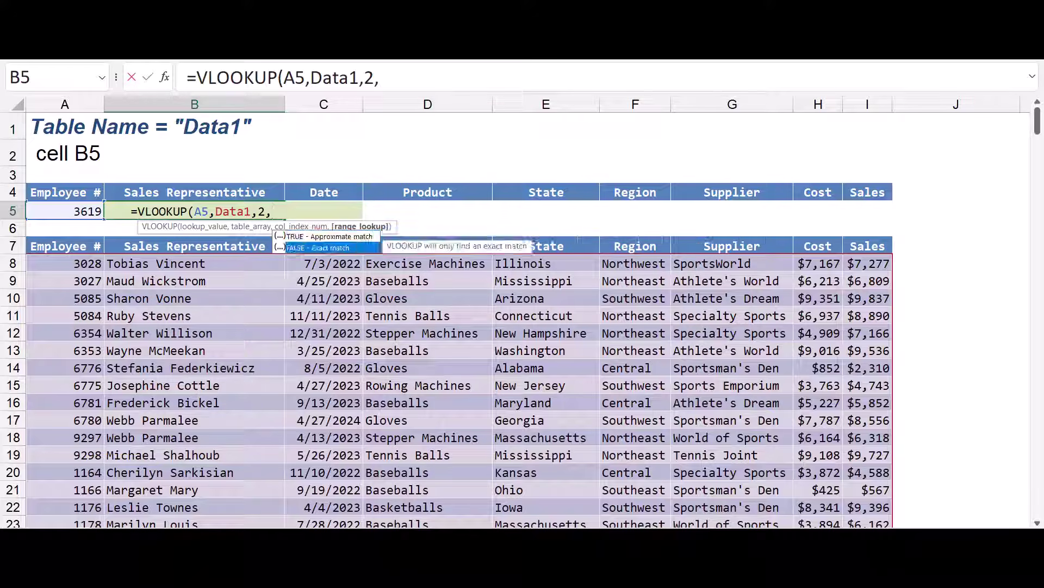
key("Tab")
type(")")
key("Return")
- Replace the employee number in A5 with the one listed in row 10
left_click(65, 211)
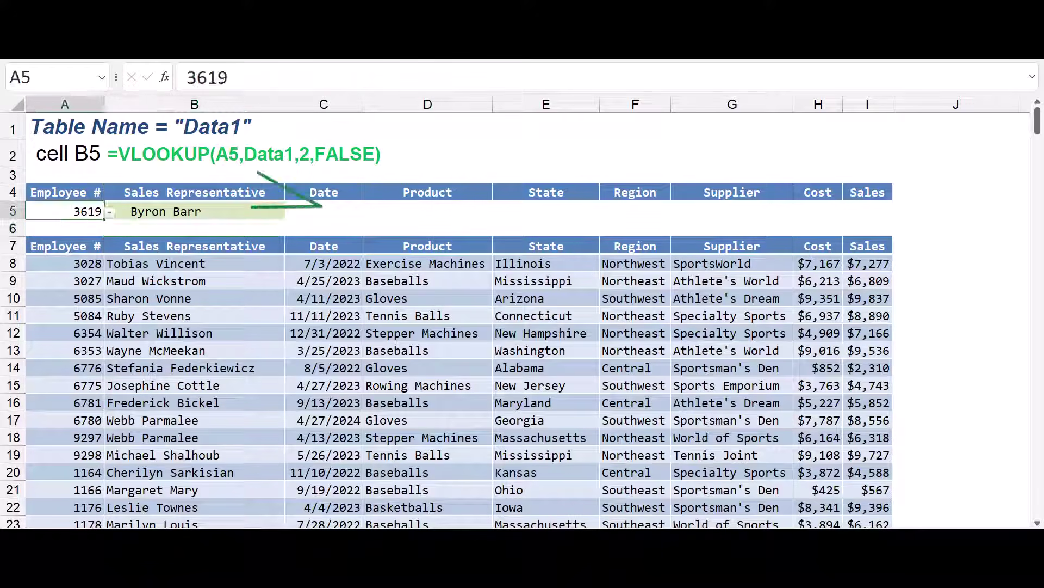
type("5085")
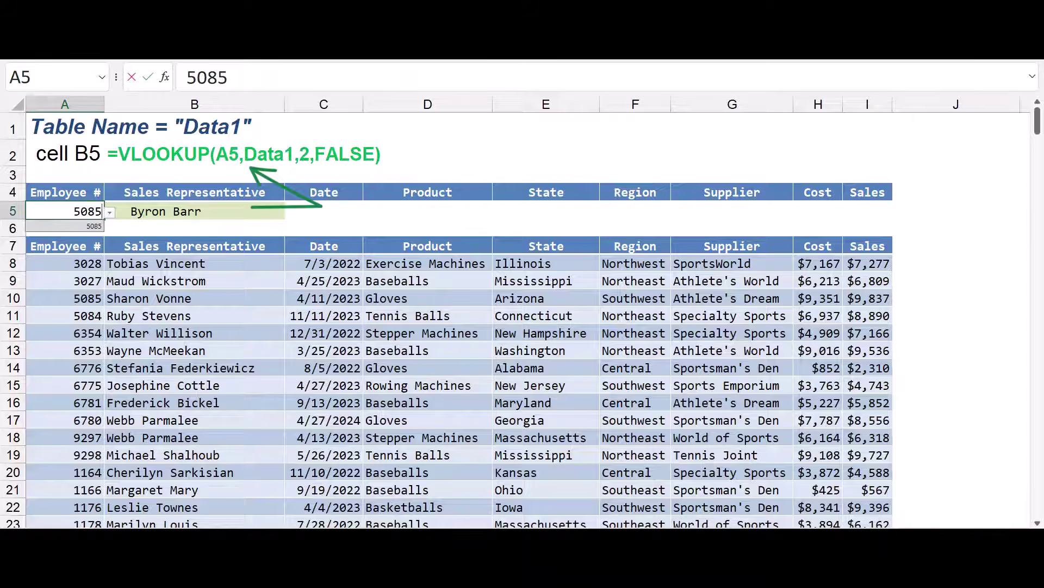
key("Return")
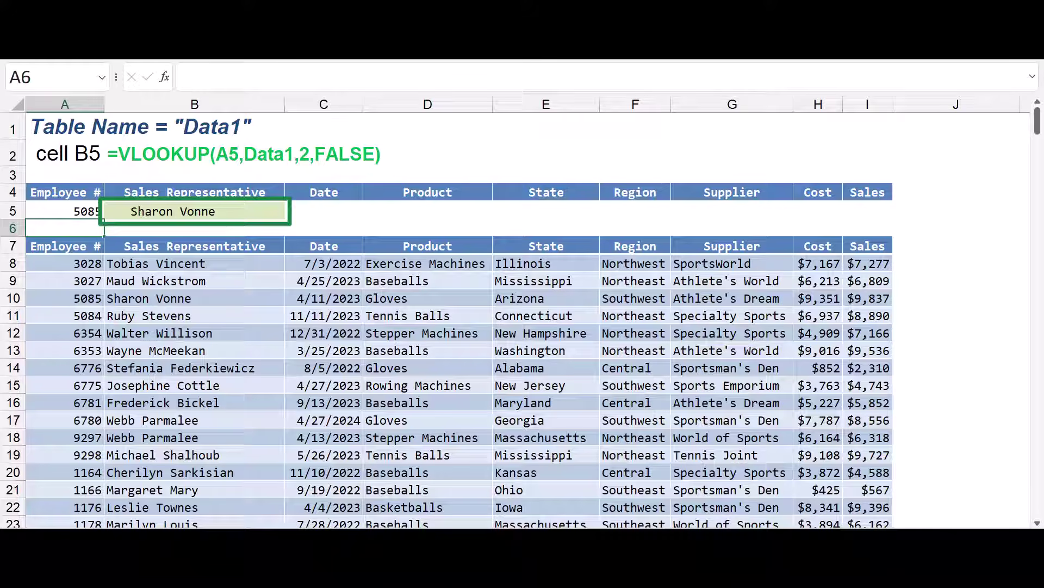
- Make the lookup value in B5's VLOOKUP formula an absolute reference, $A$5
left_click(194, 211)
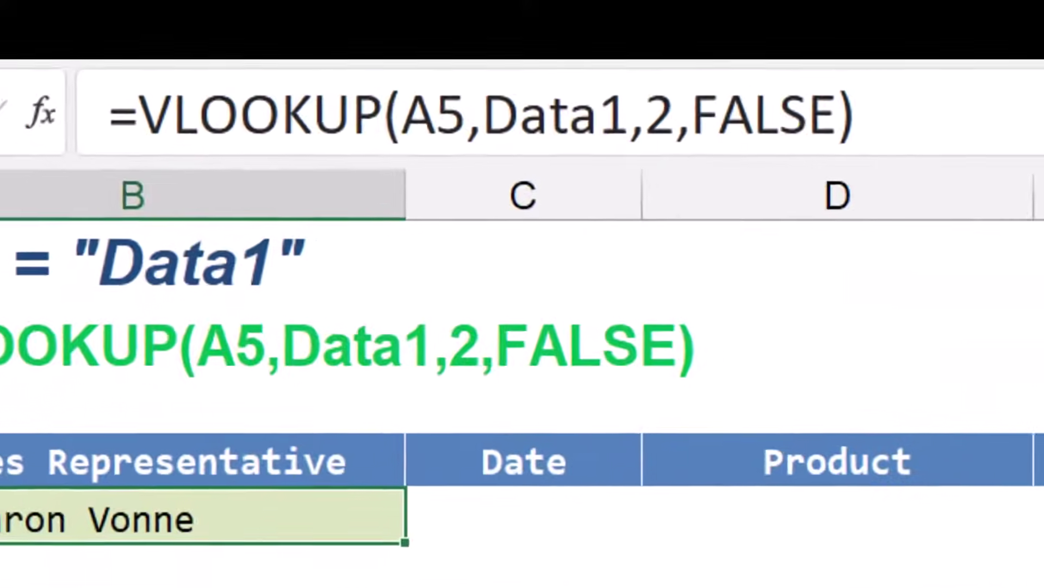
left_click(447, 117)
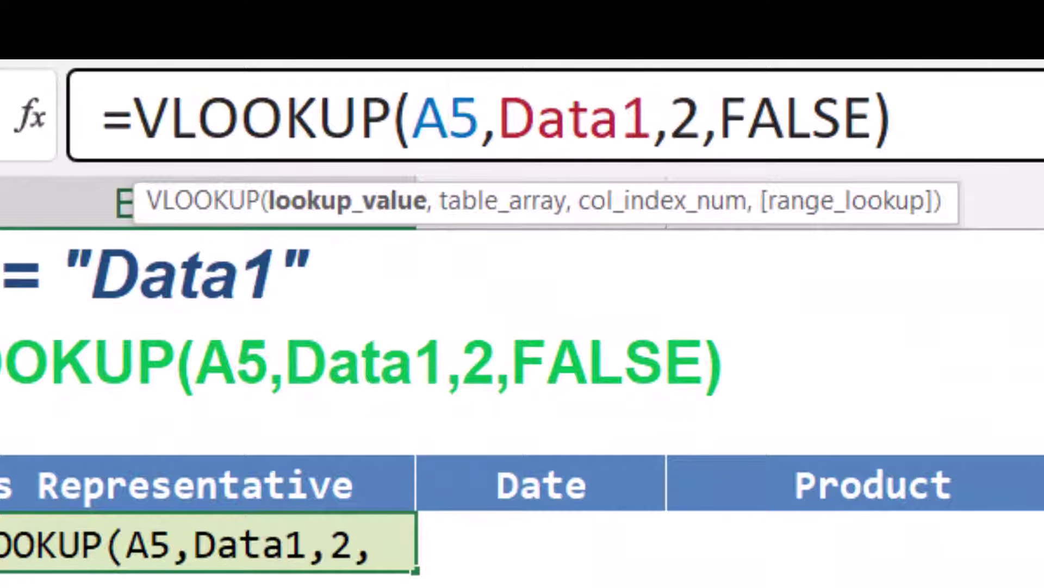
key("F4")
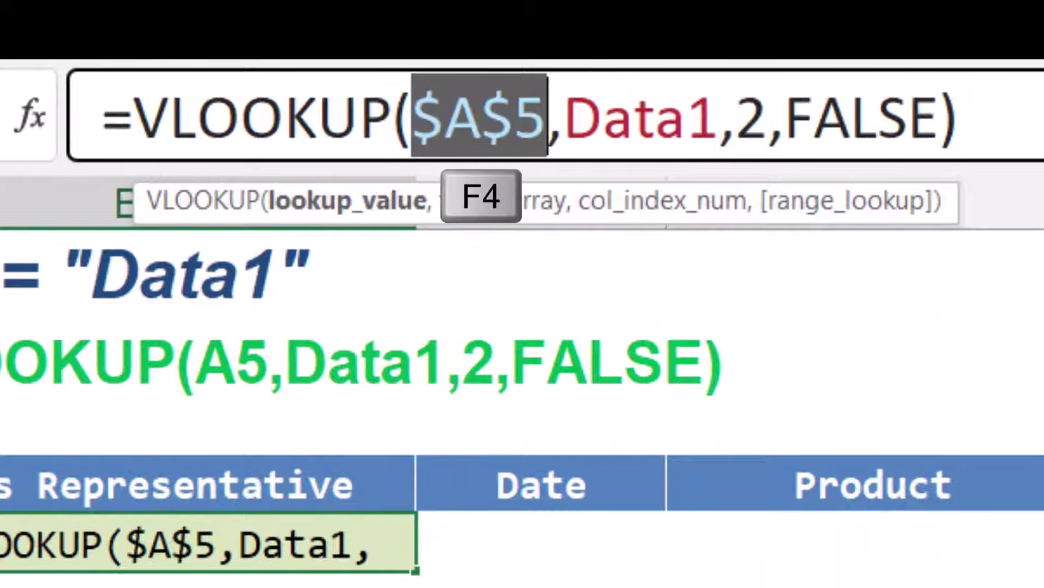
key("Return")
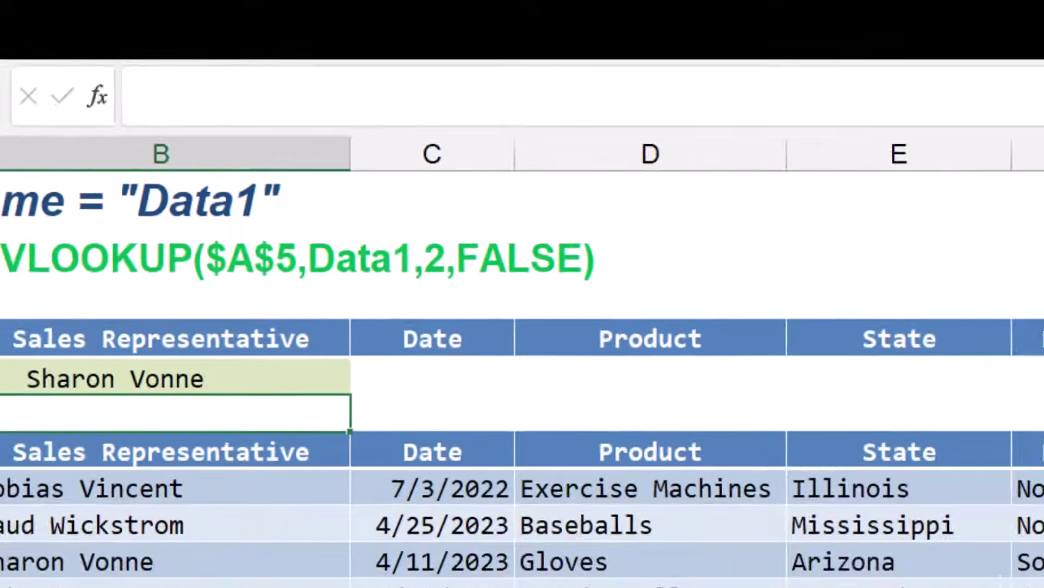
- Fill the VLOOKUP formula from B5 across to I5 without formatting
key("Up")
left_click_drag(285, 219, 881, 212)
left_click(903, 227)
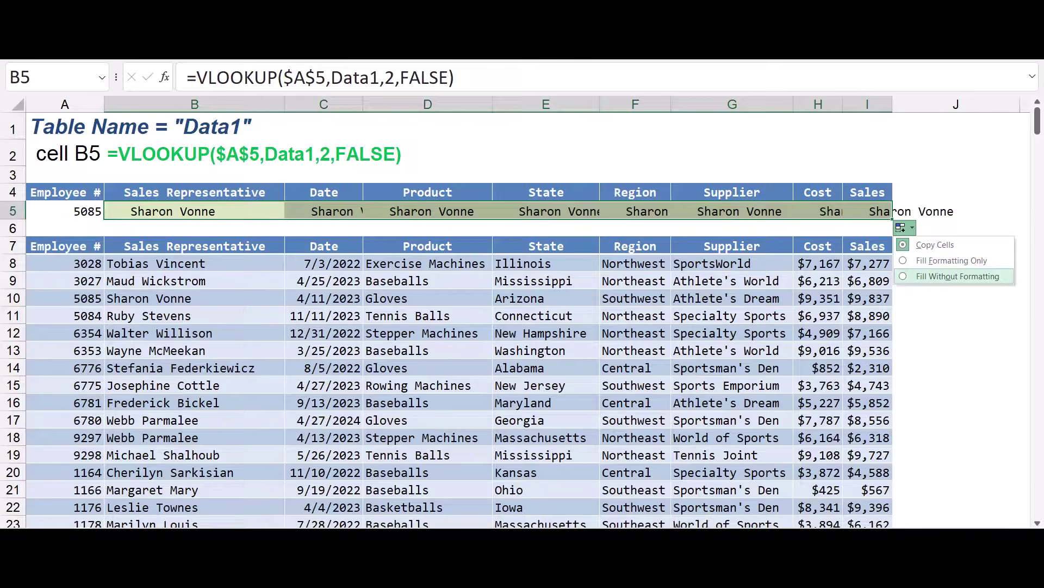
left_click(957, 276)
left_click(194, 211)
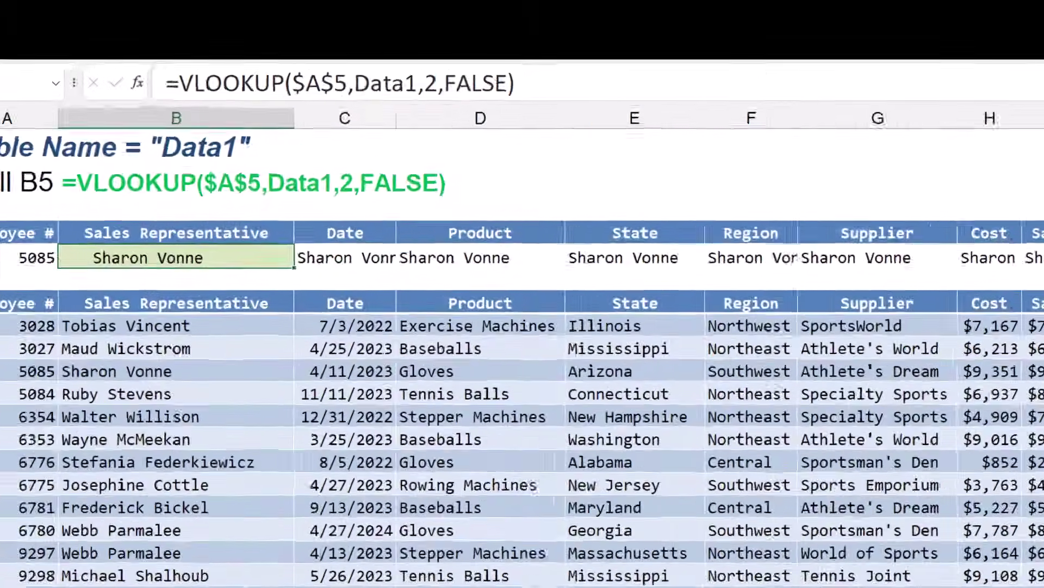
- Set the column index number in the Date cell's VLOOKUP formula (C5) to 3
left_click(324, 211)
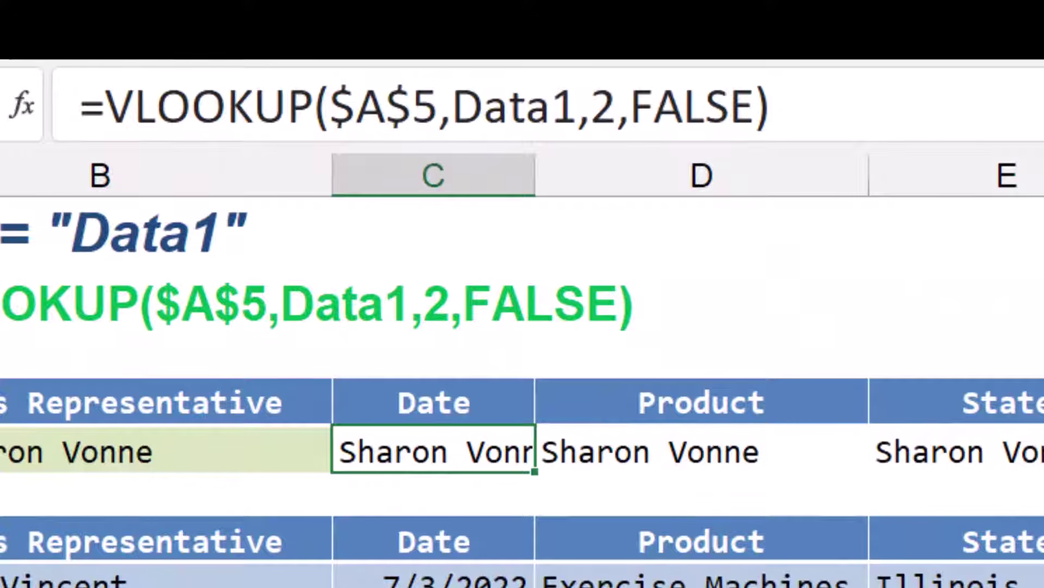
left_click(617, 106)
key("BackSpace")
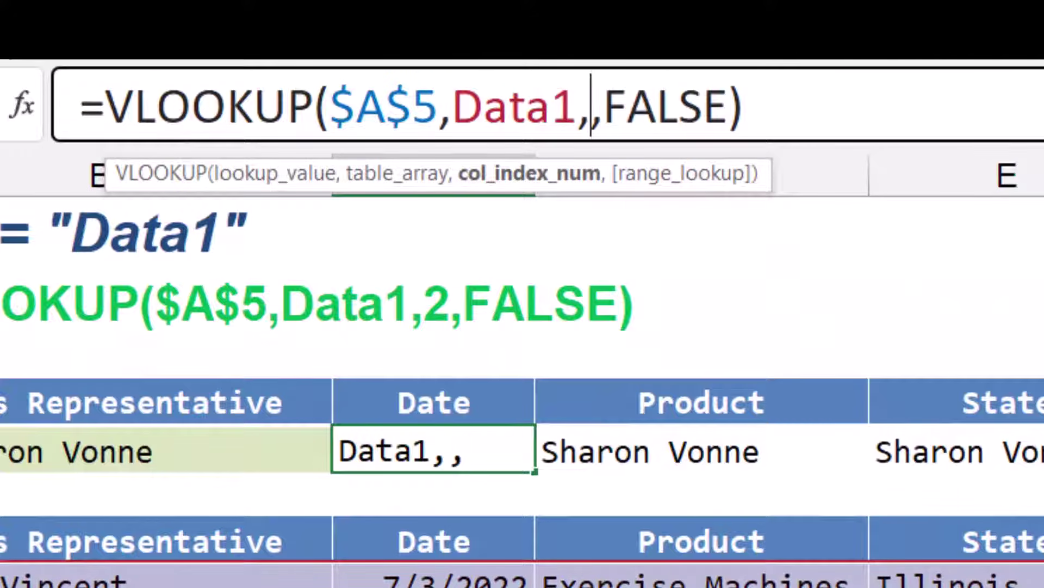
type("3")
key("Return")
- Set the VLOOKUP column index number to 4 in the Product cell D5 and to 5 in the State cell E5
left_click(702, 449)
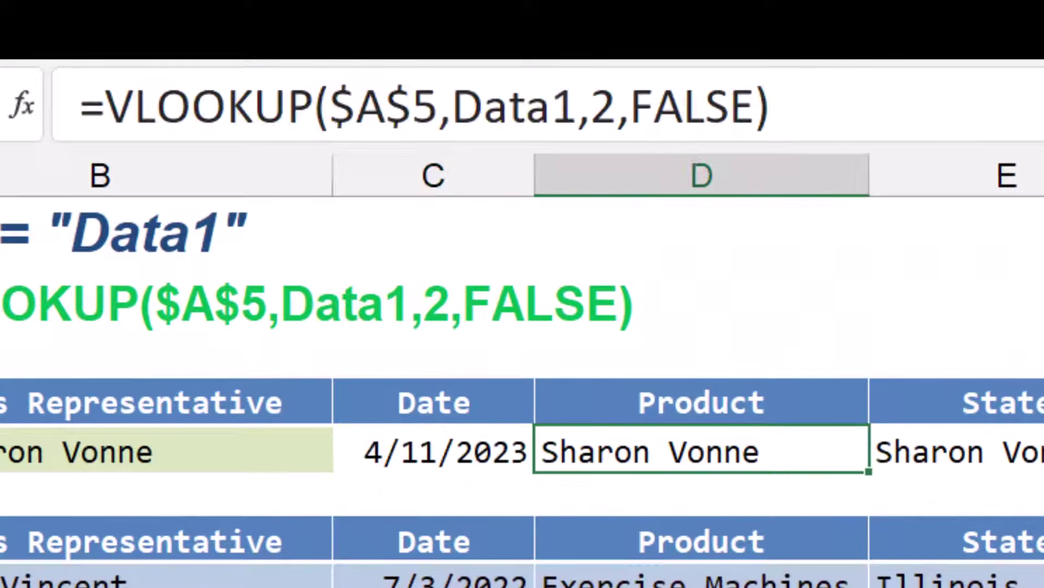
left_click(617, 107)
key("BackSpace")
type("4")
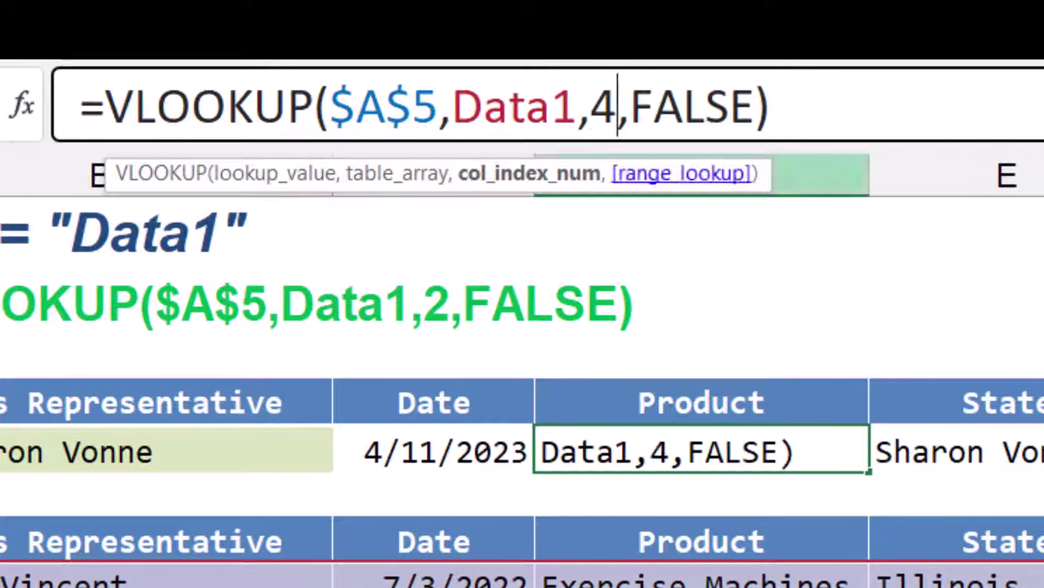
key("Tab")
left_click(617, 106)
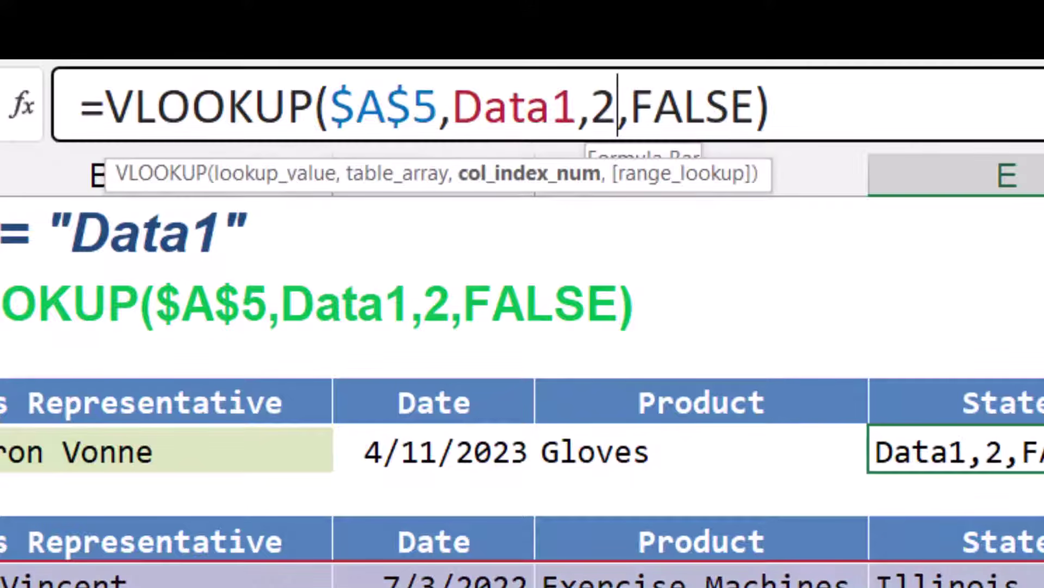
key("BackSpace")
type("5")
key("Return")
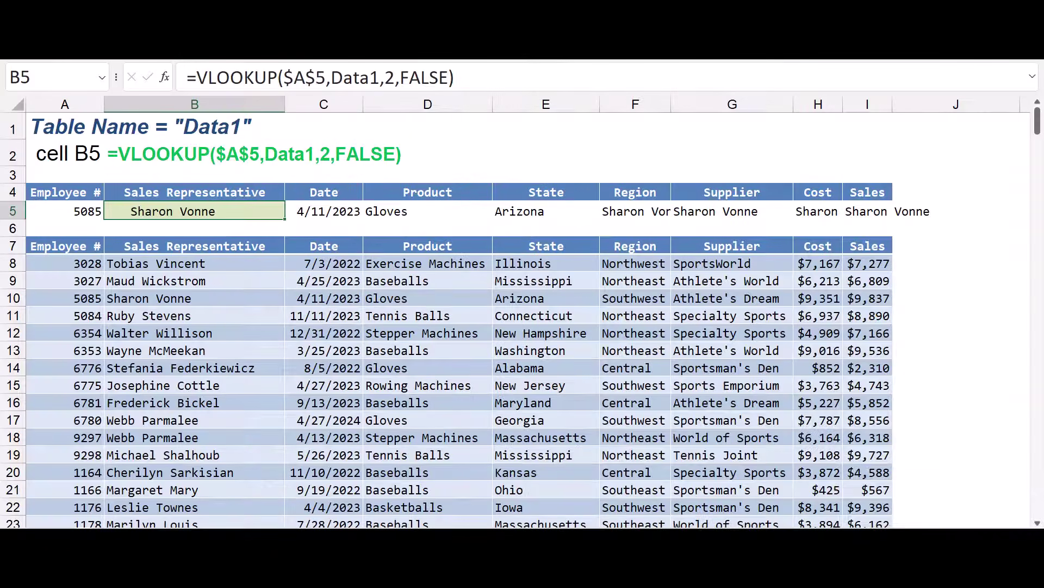
- Replace the column index number in B5's VLOOKUP formula with COLUMN(B:B)
double_click(389, 78)
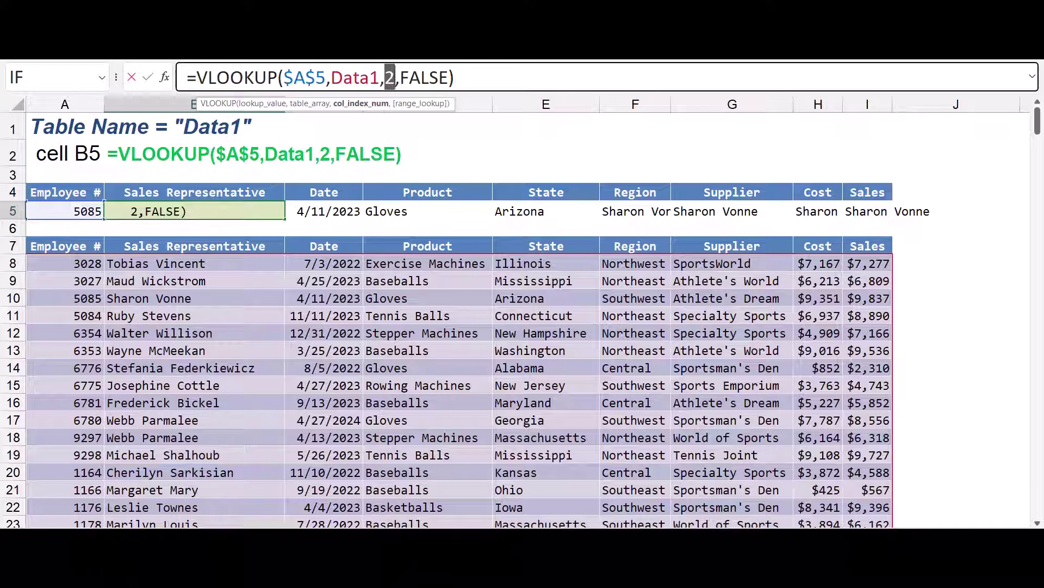
type("COLUMN")
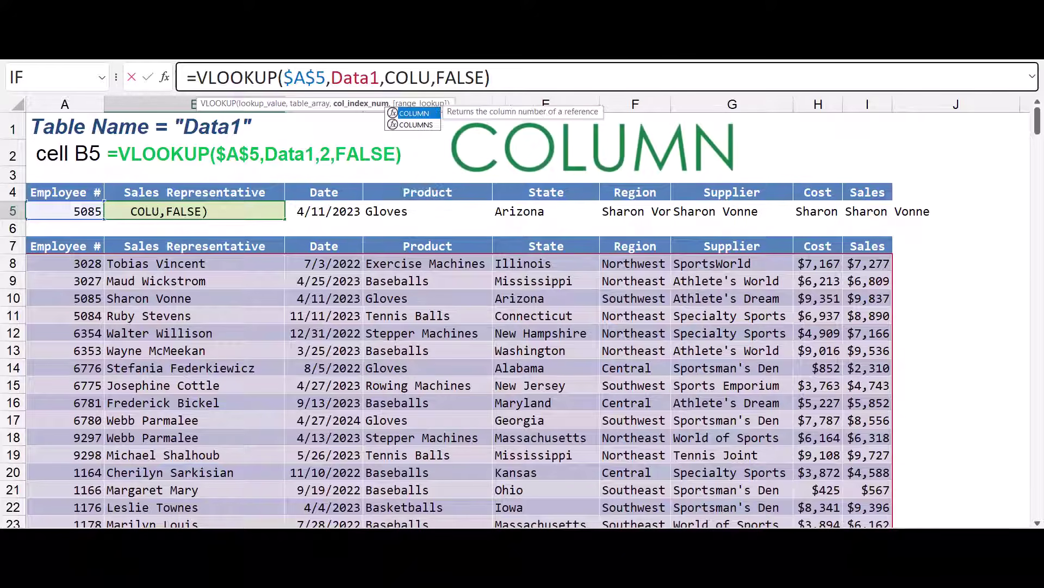
type("(")
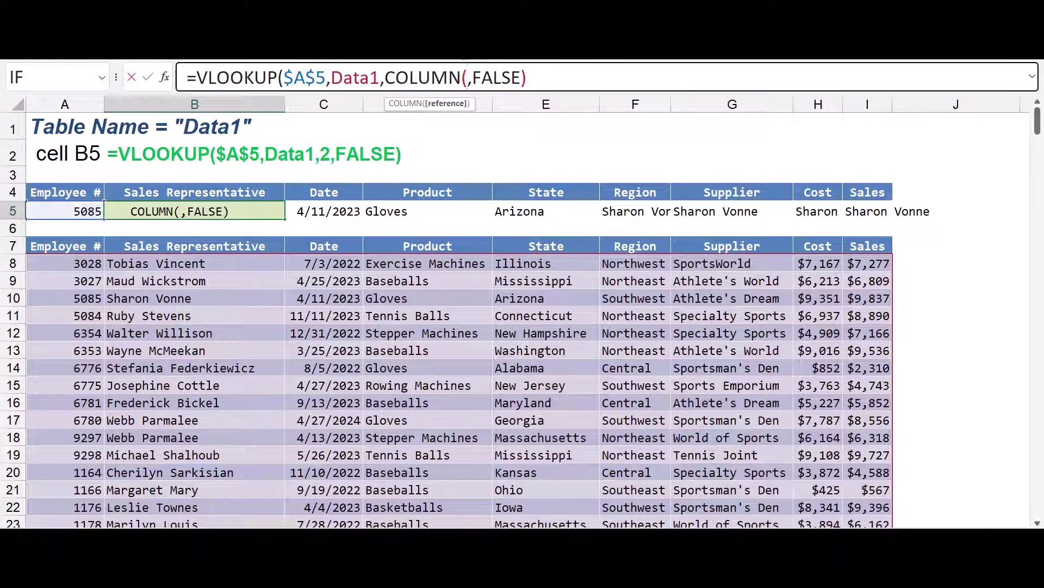
left_click(200, 96)
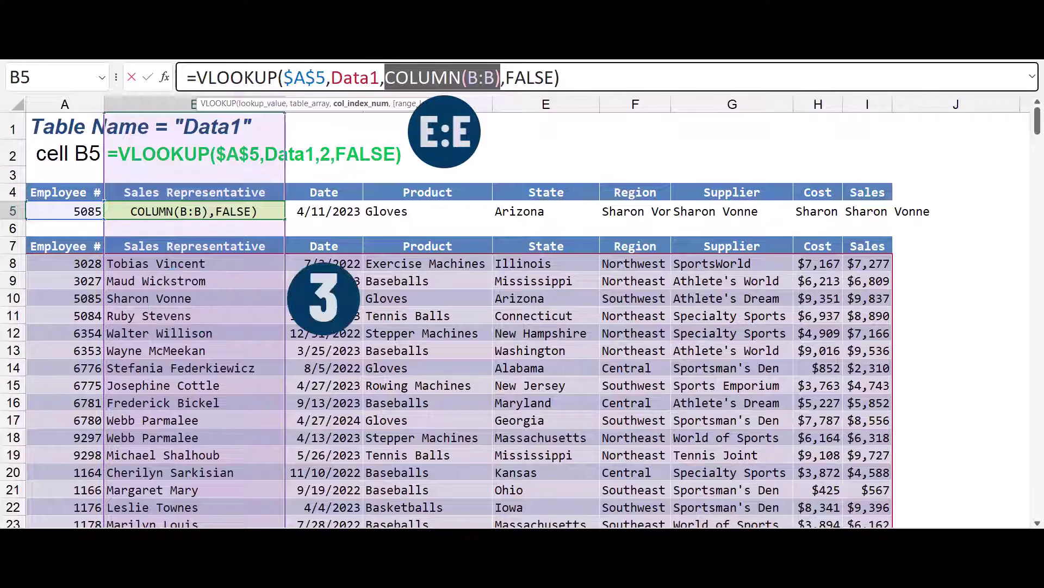
key("ctrl+Return")
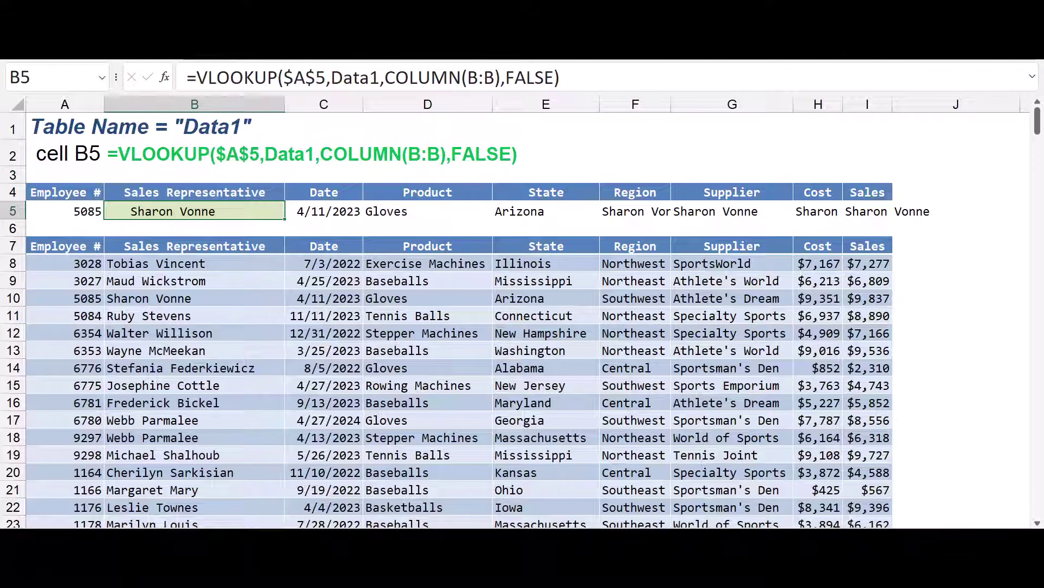
- Fill B5's VLOOKUP formula with the COLUMN function across to I5 without formatting
left_click_drag(284, 219, 887, 217)
left_click(958, 277)
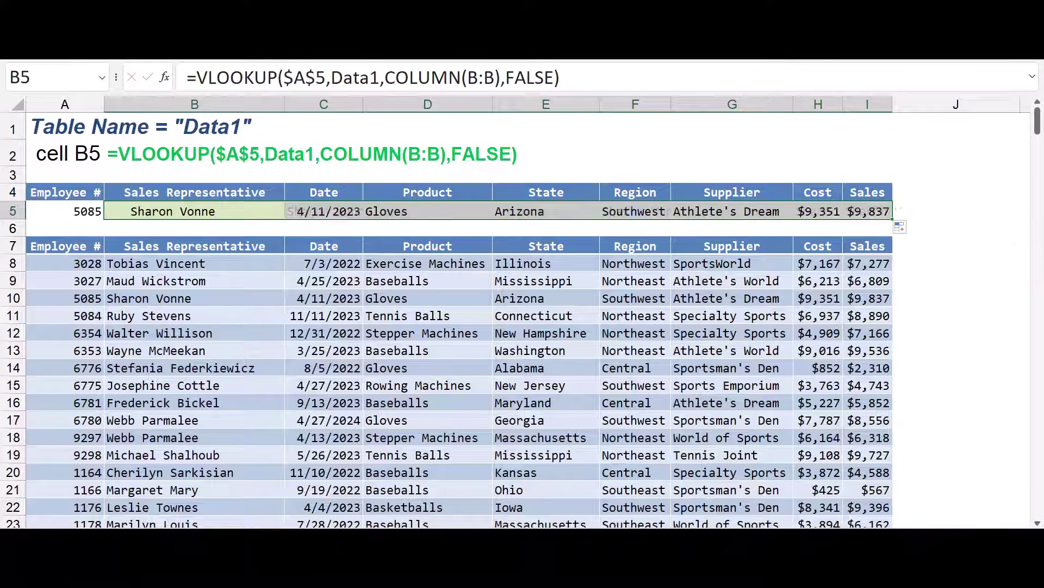
left_click(428, 298)
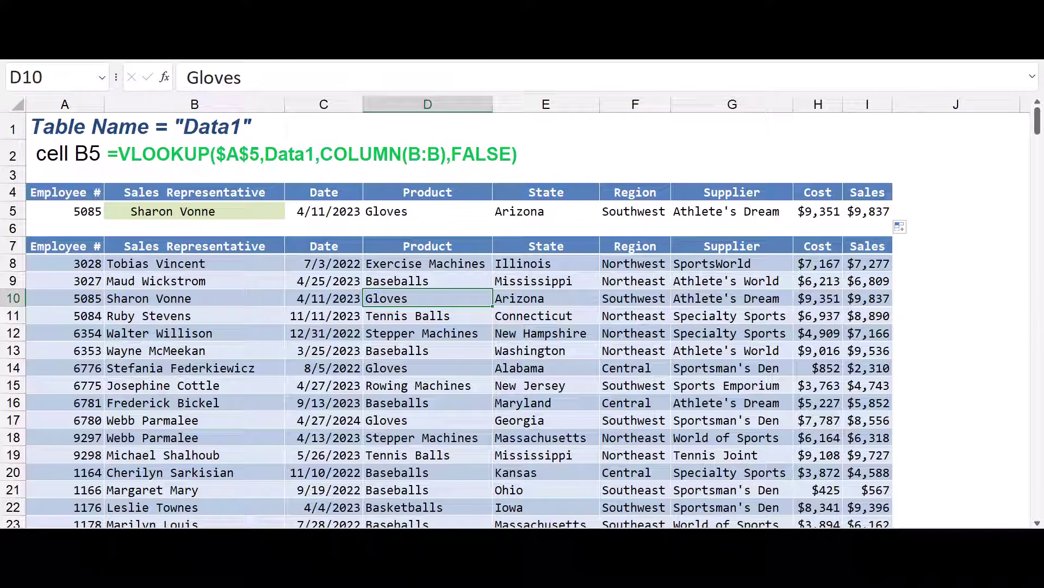
- Examine how the COLUMN reference adjusts in the lookup formulas from B5 through G5
left_click(195, 211)
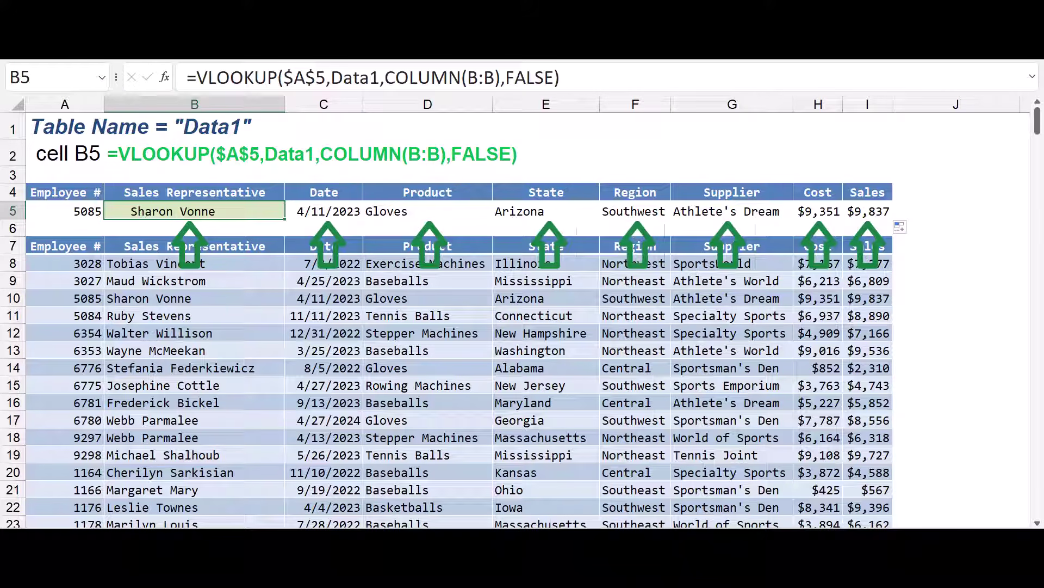
left_click(324, 212)
left_click(428, 211)
left_click(546, 211)
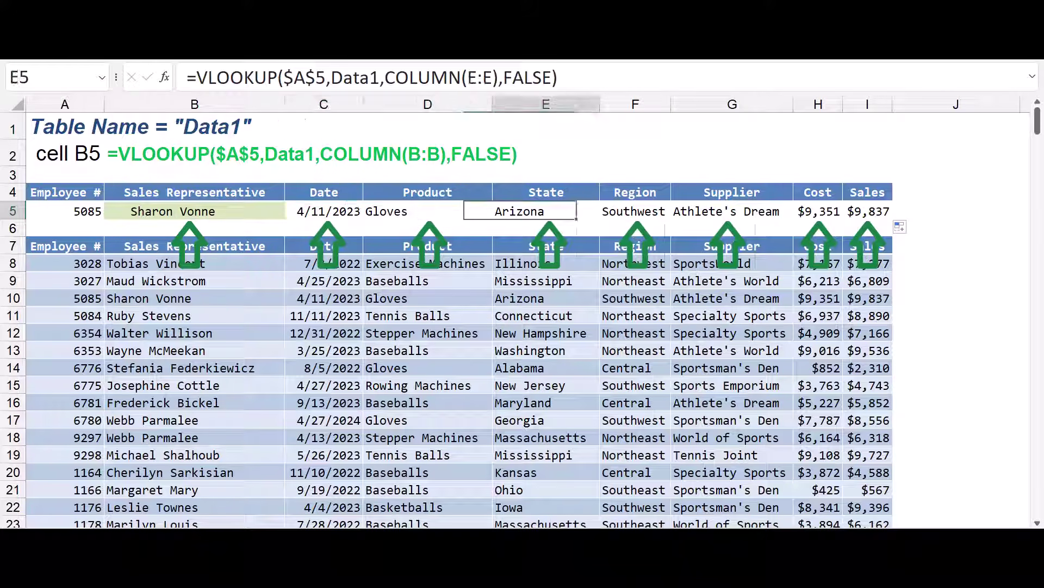
left_click(635, 211)
left_click(733, 211)
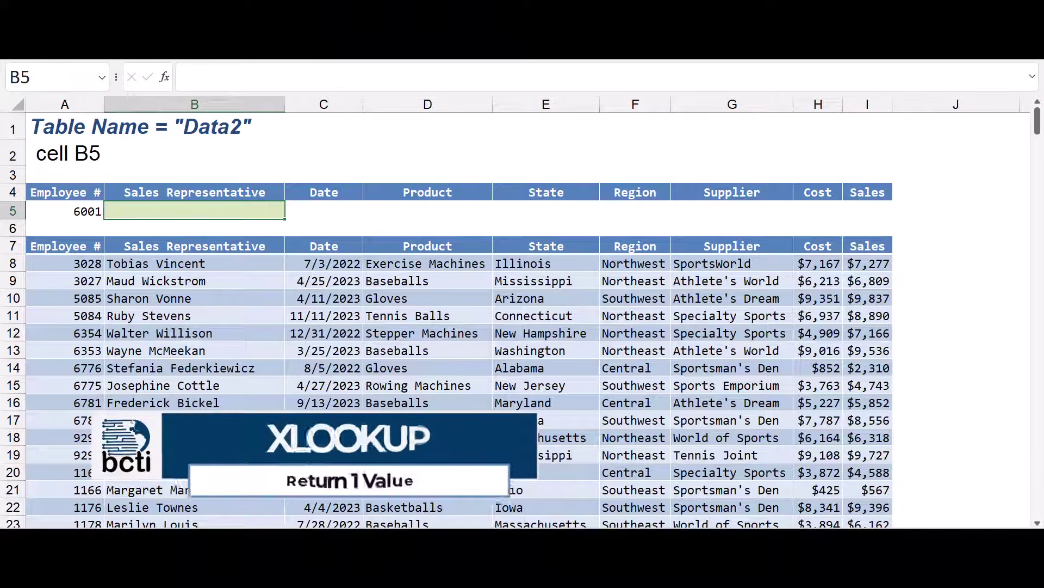
- Enter an XLOOKUP in B5 that finds A5 in Data2's Employee # column and returns the Sales Representative column
type("=XLOOKUP(")
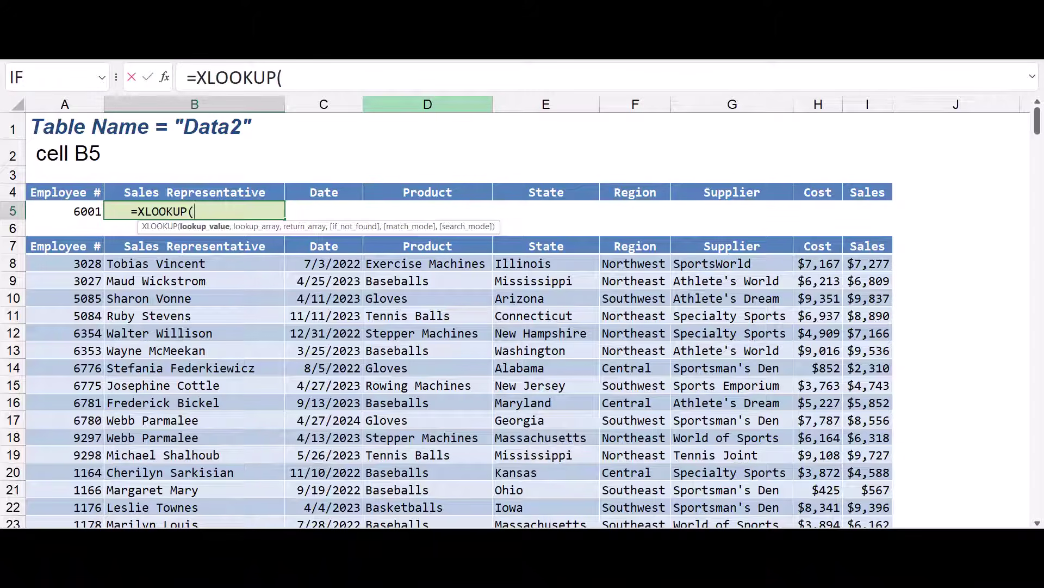
left_click(65, 211)
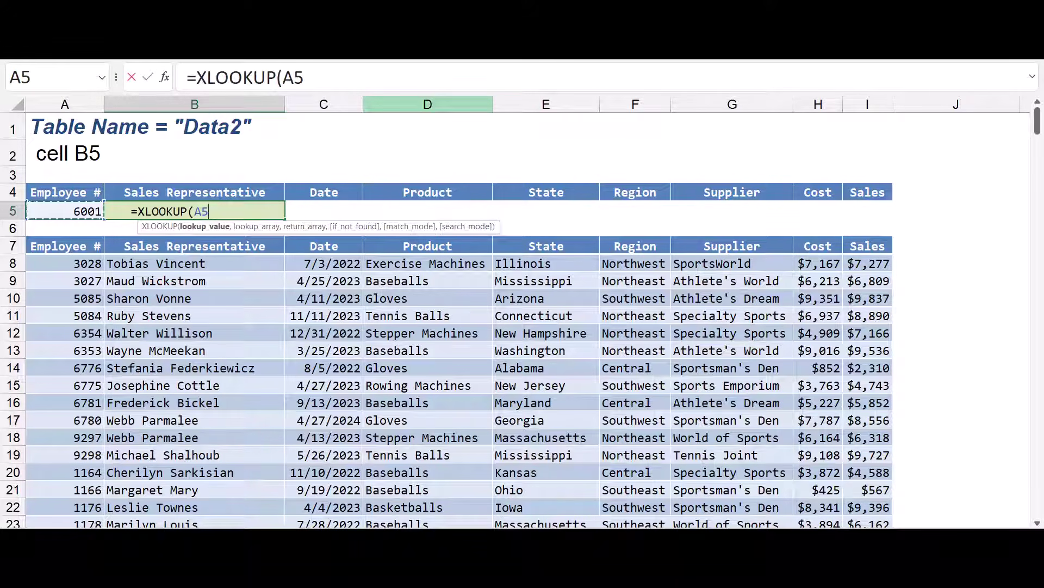
type(",")
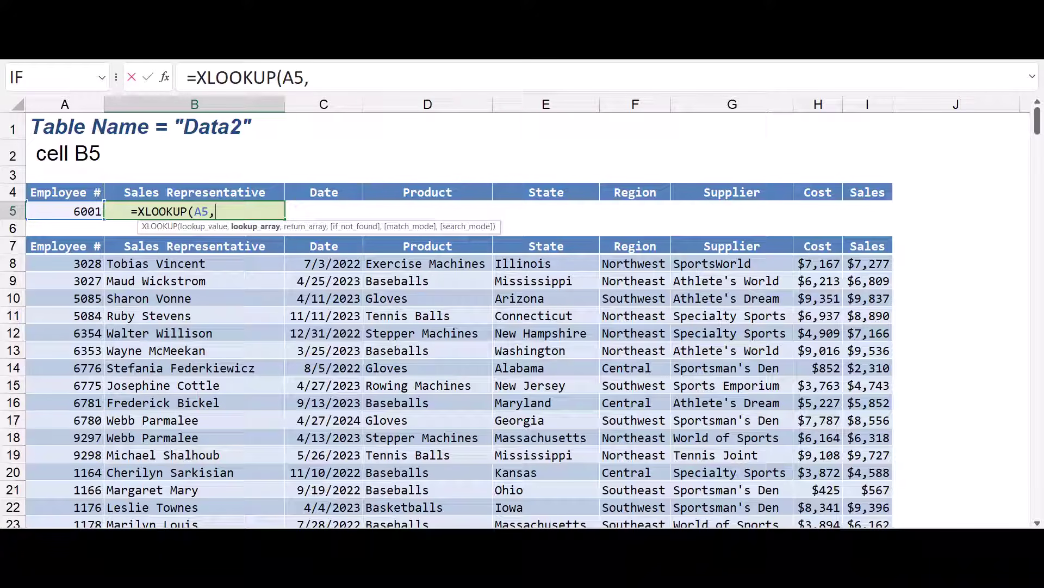
left_click(65, 238)
type(",")
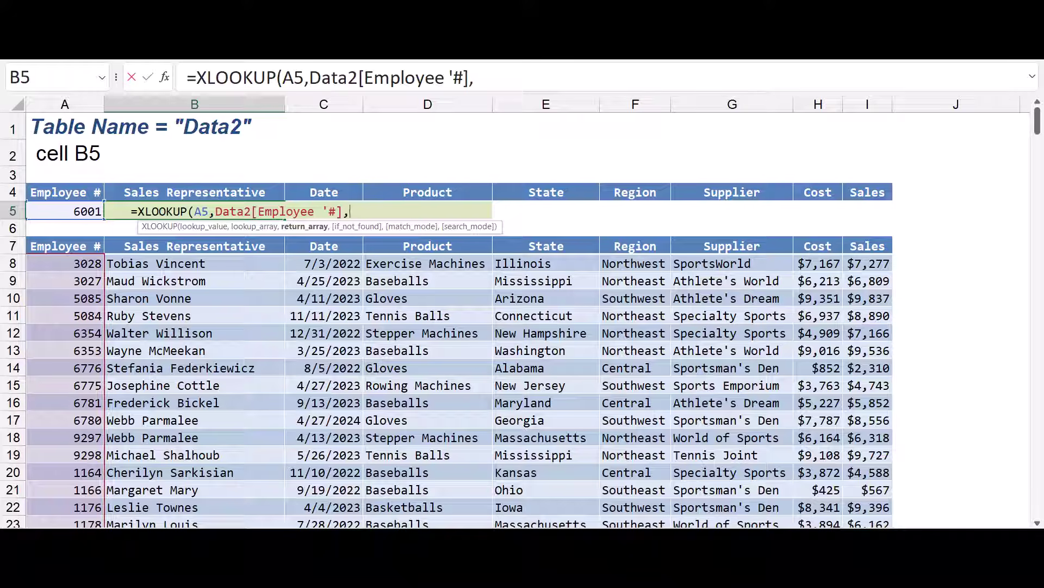
left_click(194, 238)
key("Return")
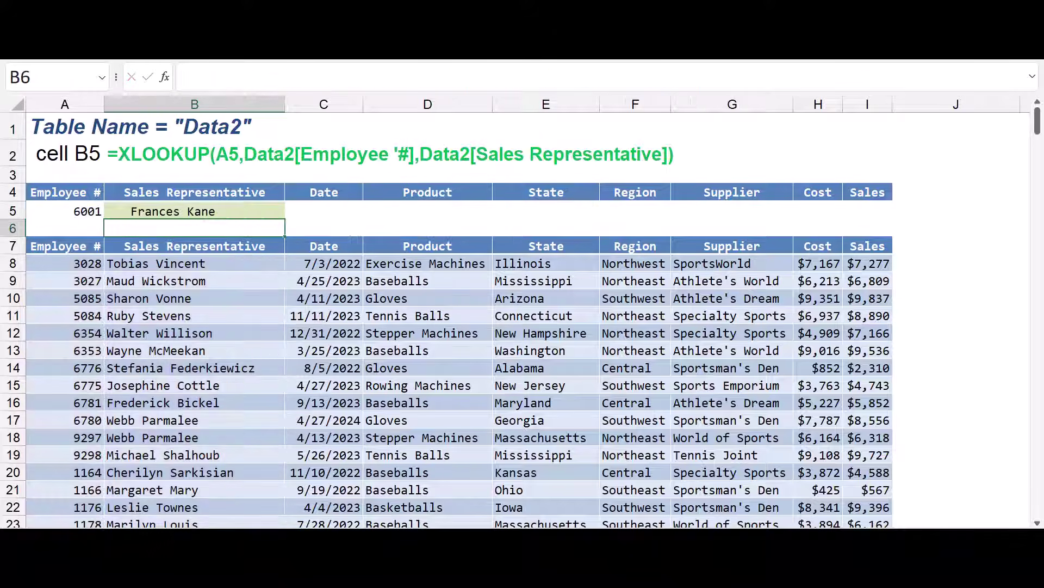
- Widen the return array of B5's XLOOKUP to the Data2 columns from Sales Representative through Sales
left_click(195, 211)
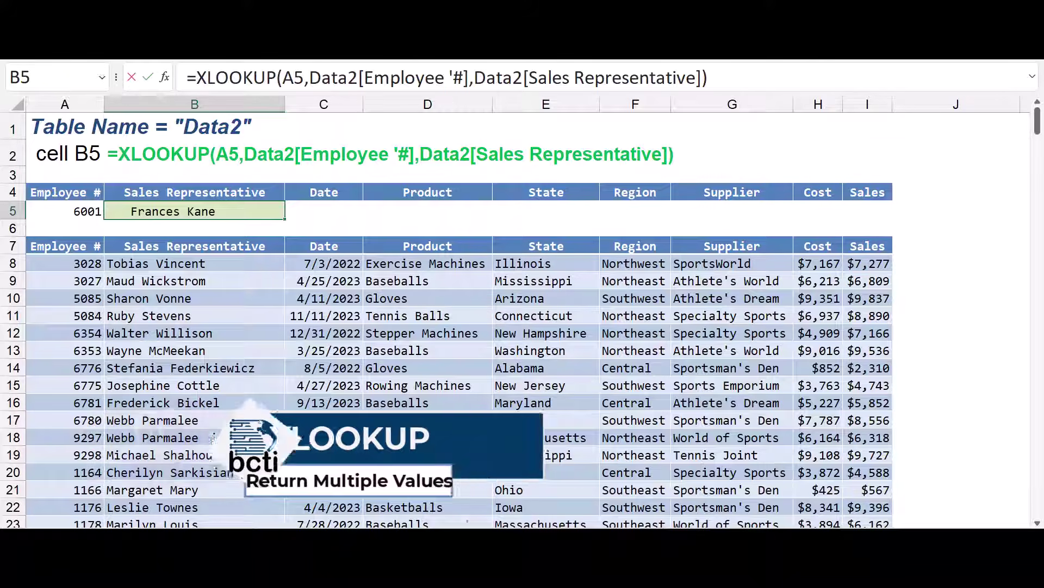
double_click(237, 211)
left_click_drag(350, 211, 540, 211)
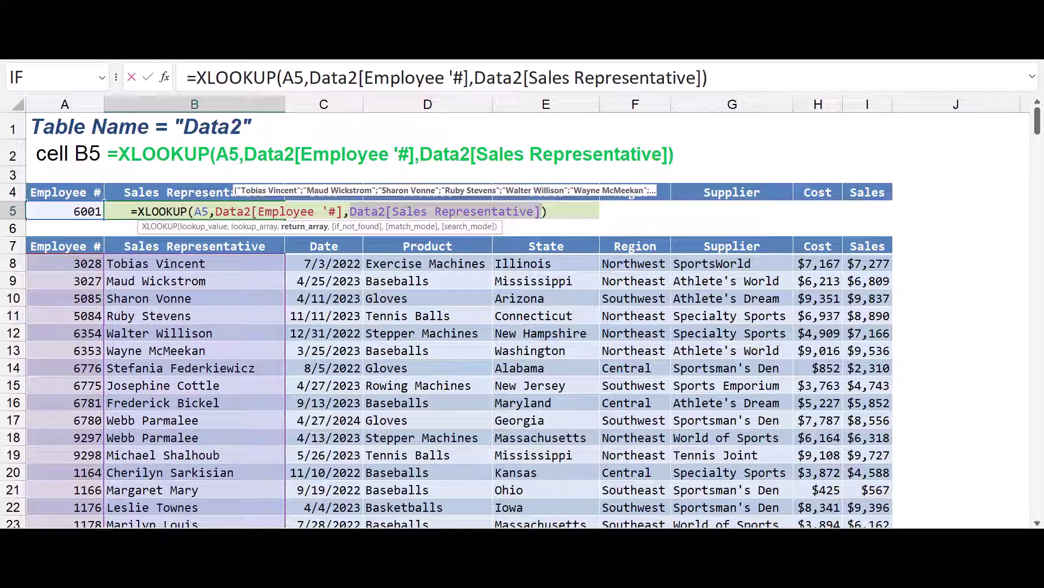
left_click_drag(195, 239, 867, 238)
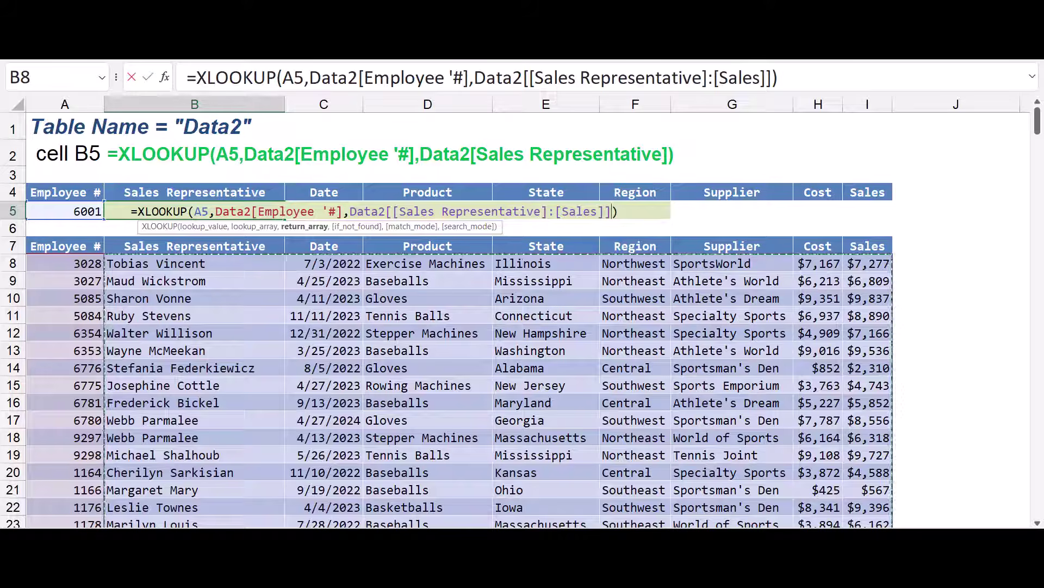
key("Return")
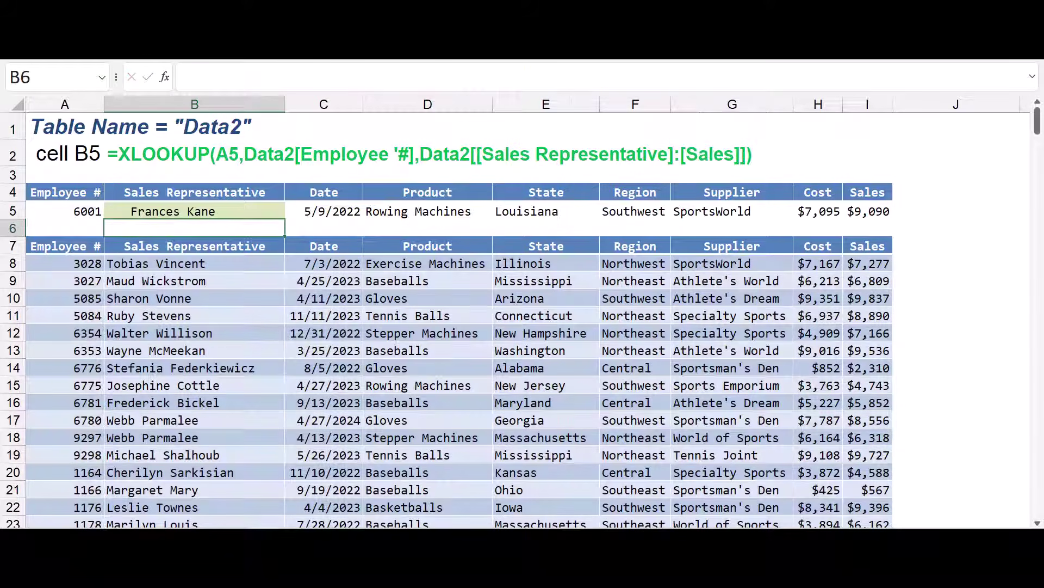
left_click(194, 211)
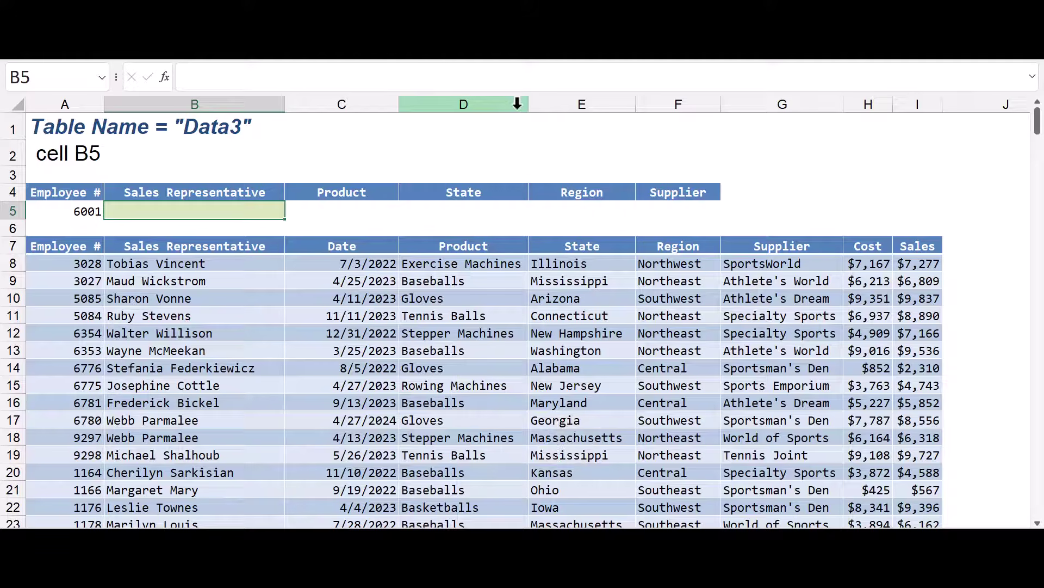
- Start an XLOOKUP in B5 for A5 in Data3's Employee # column, with a FILTER of Sales Representative through Sales as return array
type("=XLOOKUP(")
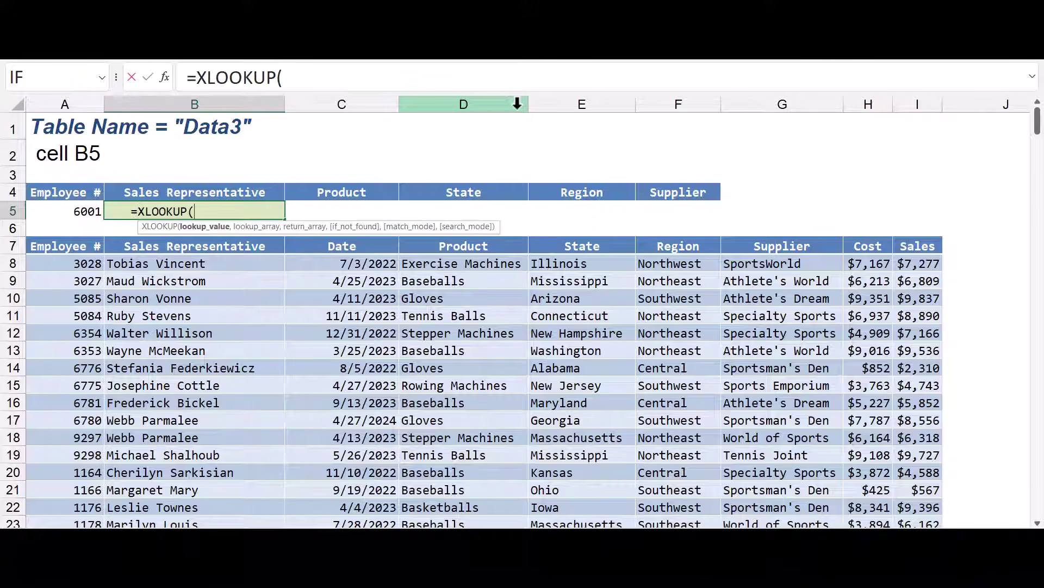
key("Left")
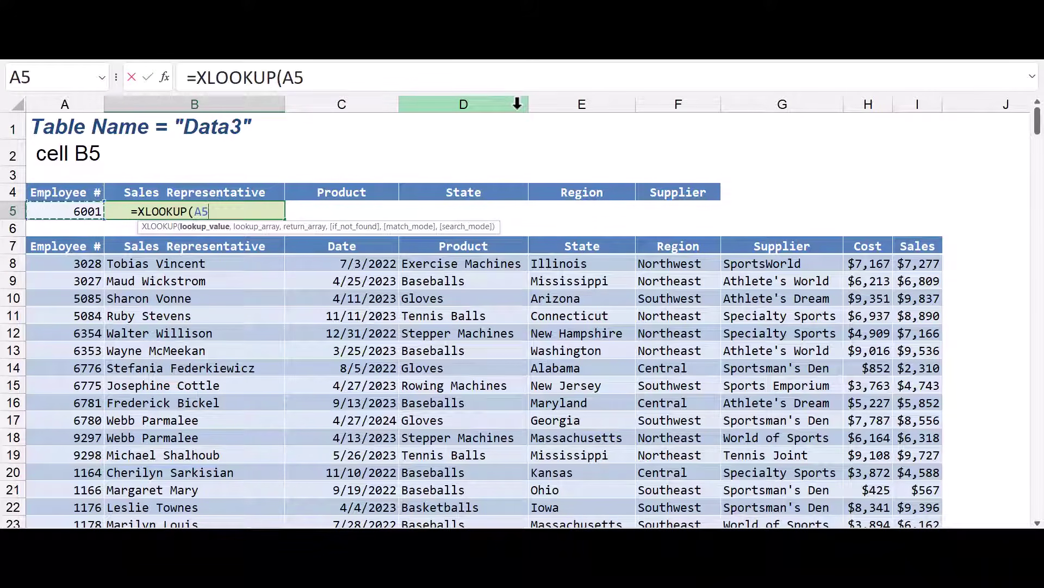
type(",")
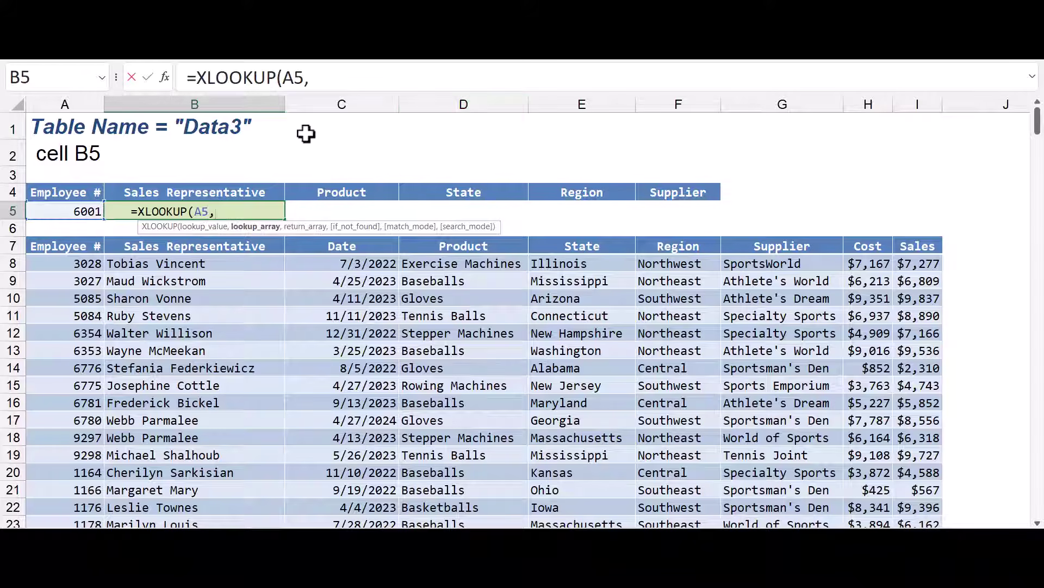
left_click(70, 233)
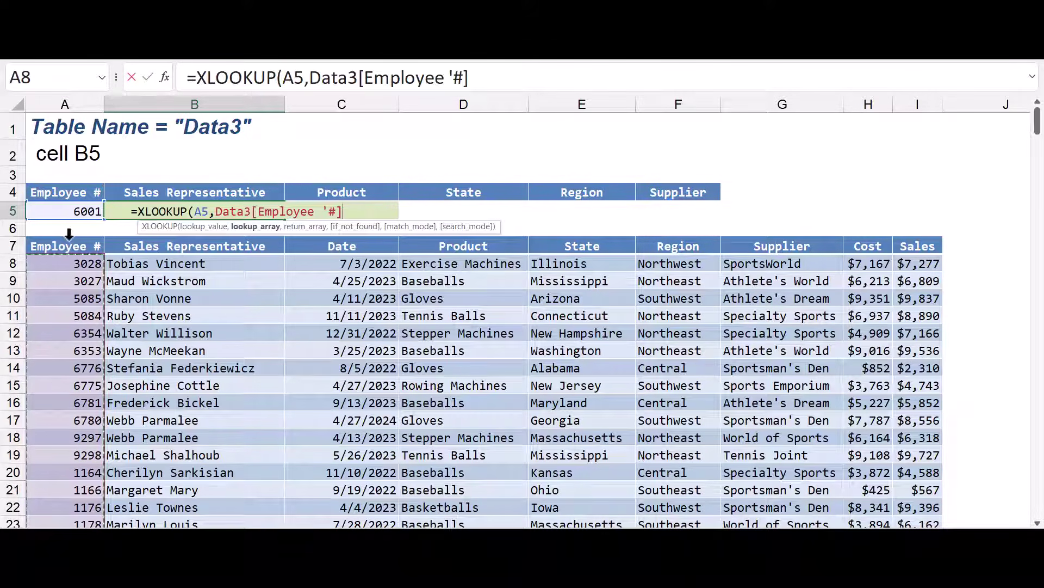
type(",")
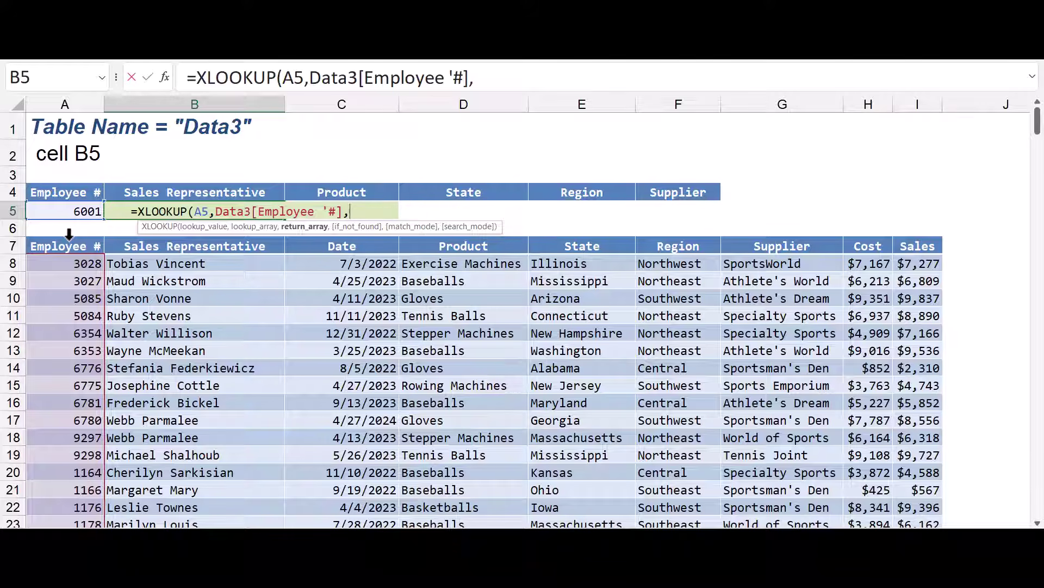
type("FILTER(")
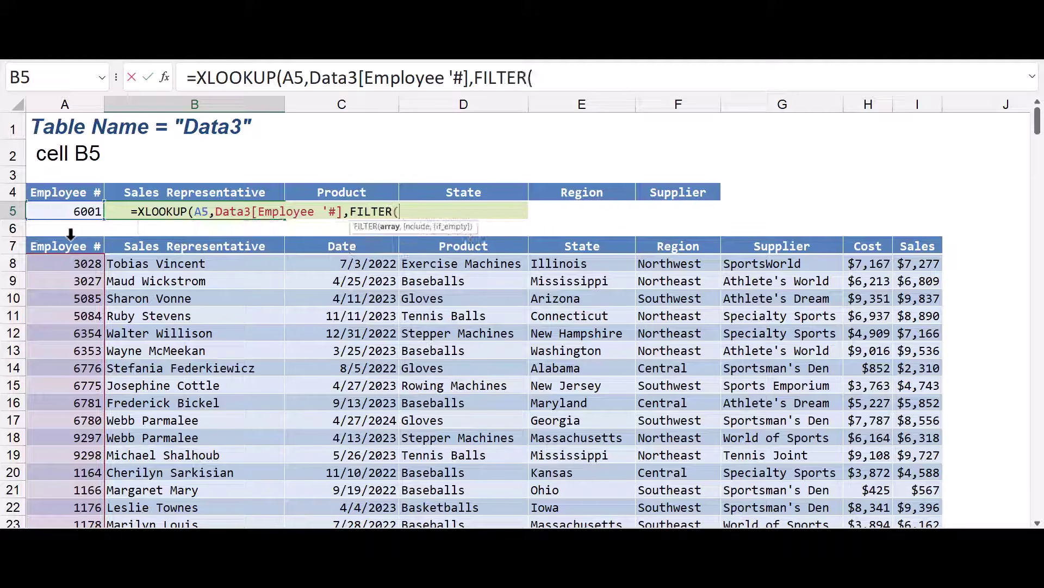
left_click_drag(145, 234, 913, 264)
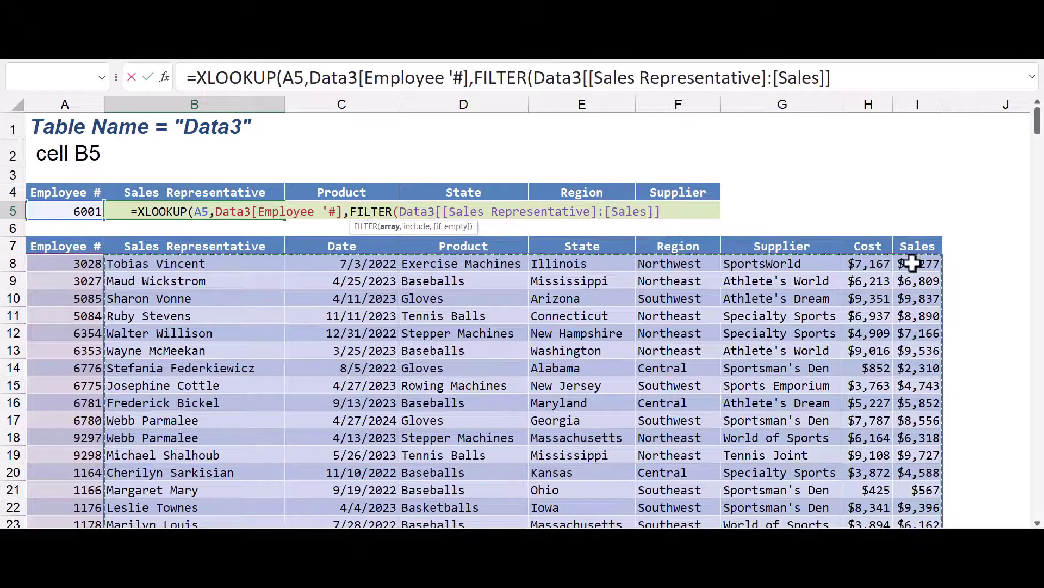
type(",")
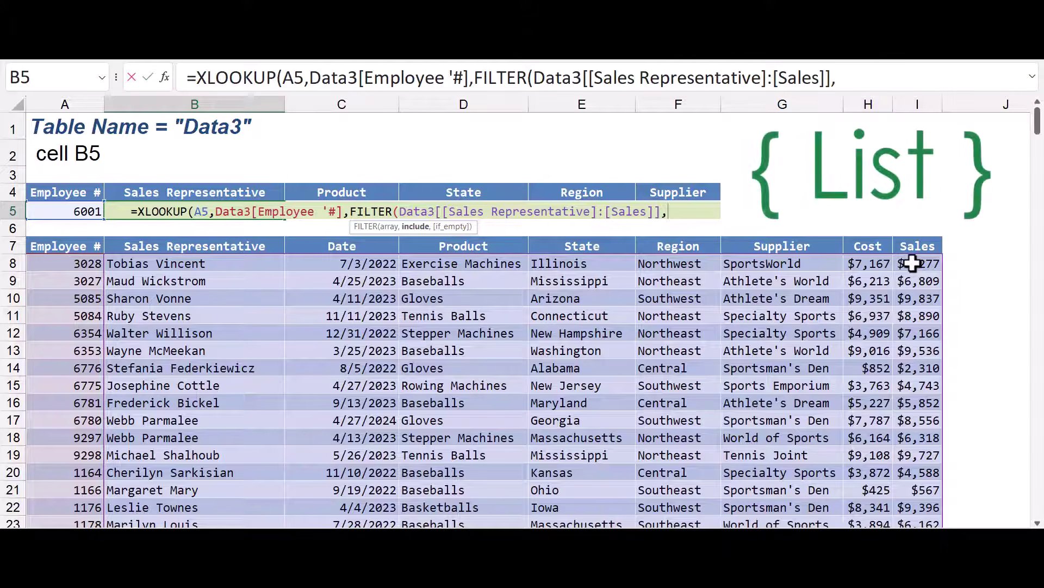
- Set FILTER's include argument to the list {1,0,1,1,1,1,0,0} and complete the XLOOKUP formula in B5
type("{}")
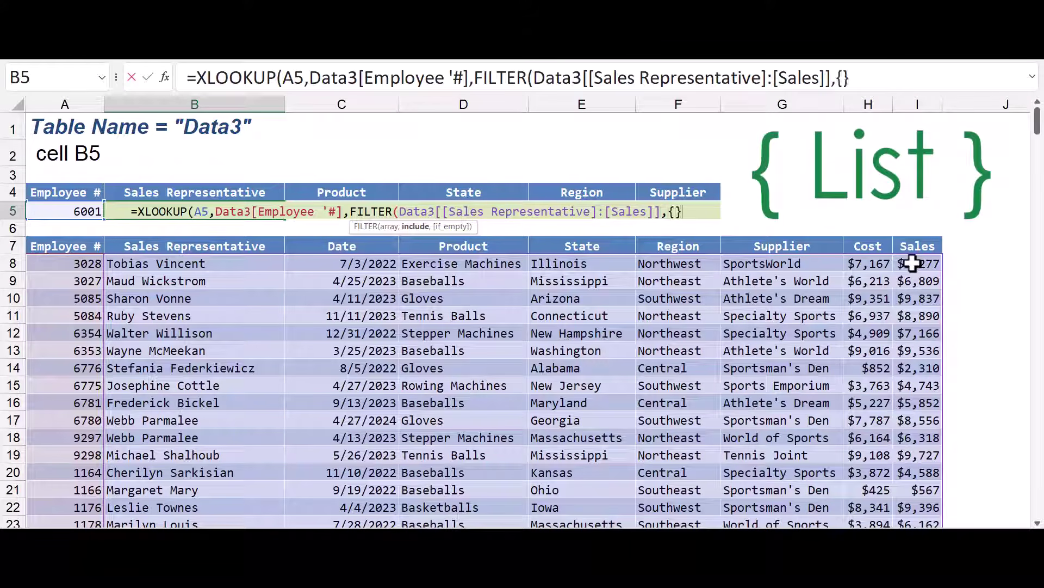
key("Left")
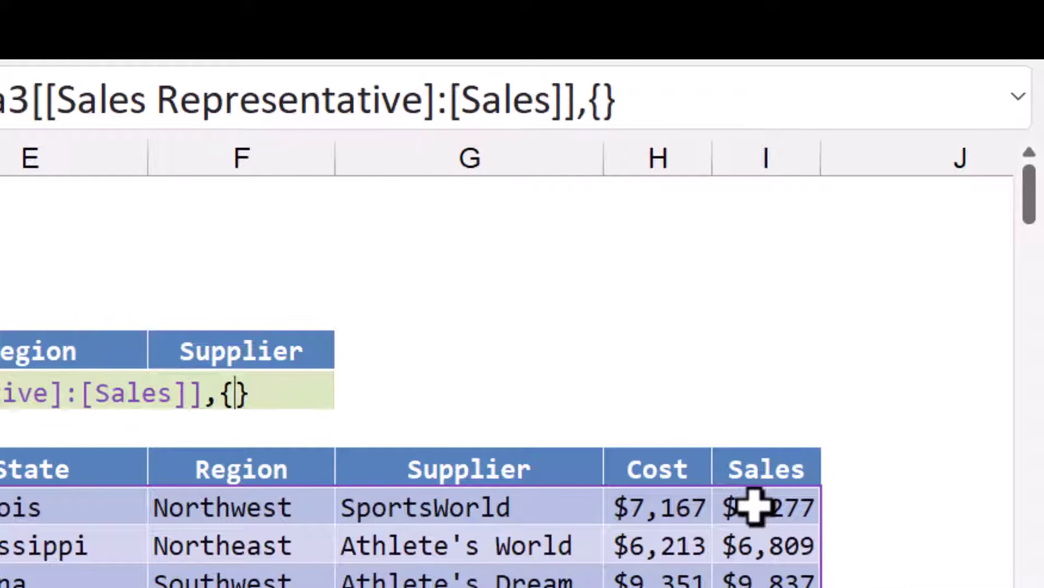
type("1")
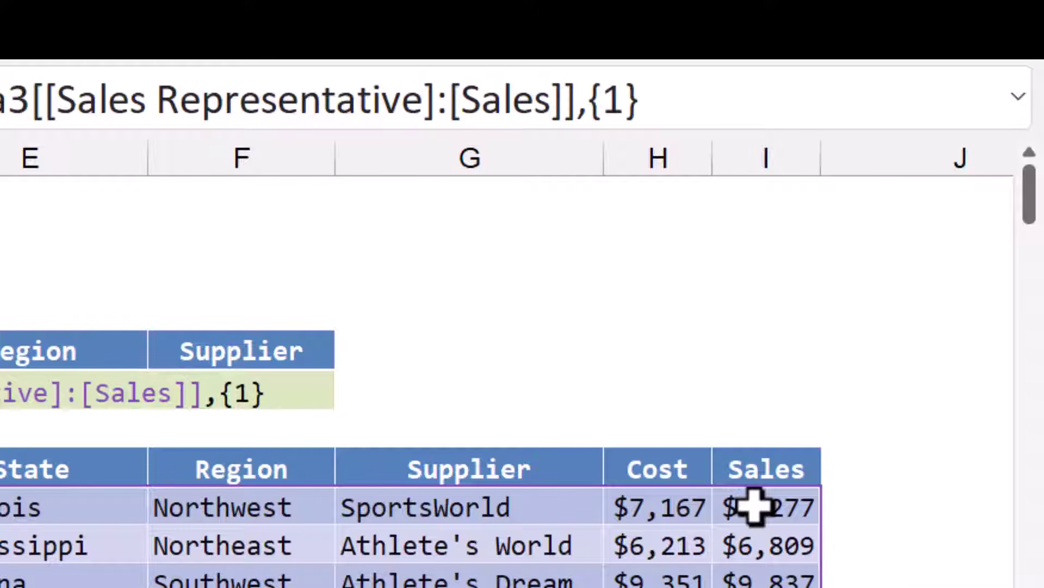
type(",")
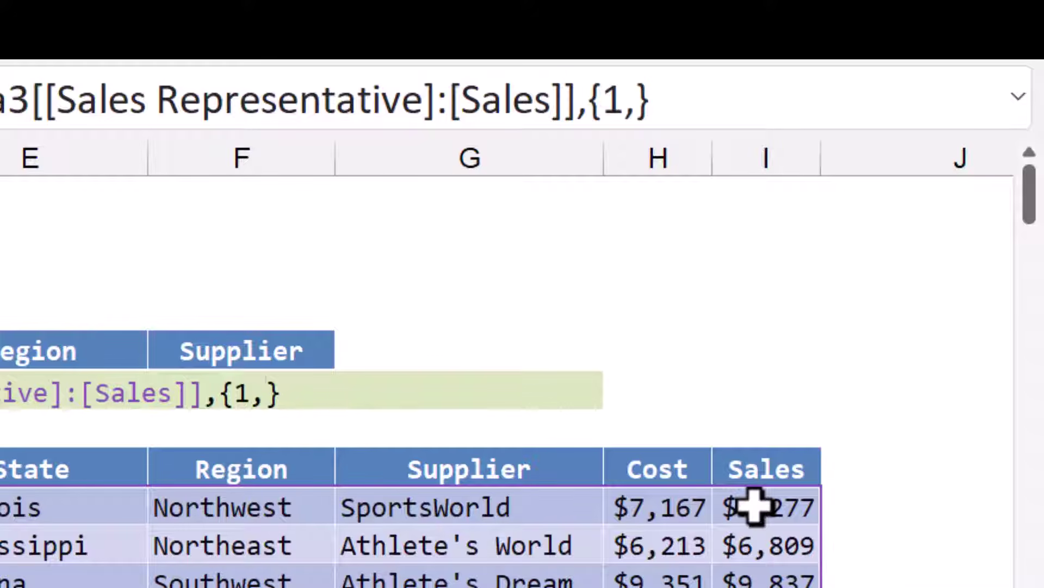
type("0,")
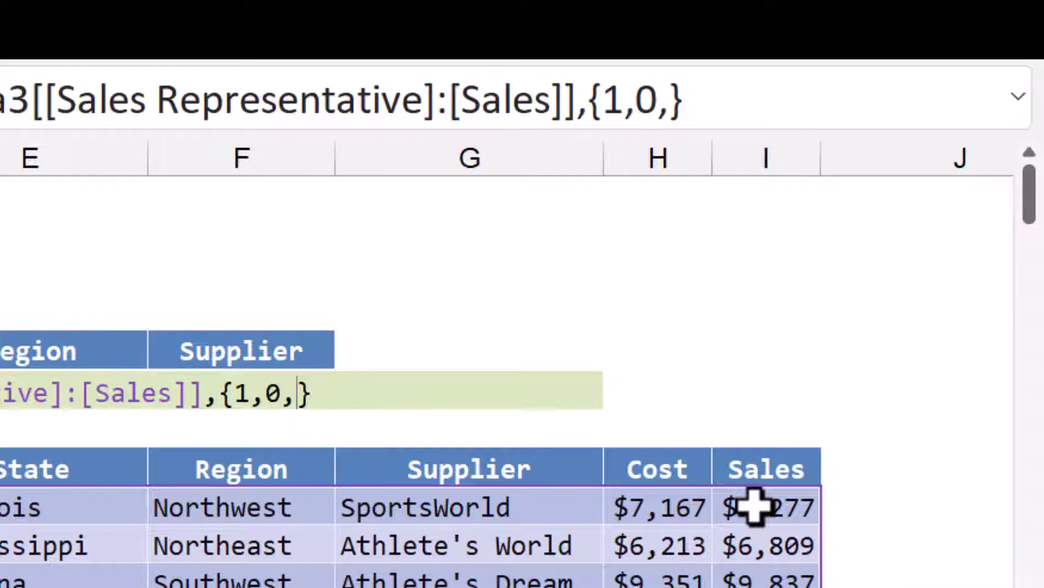
type("1,1,1,")
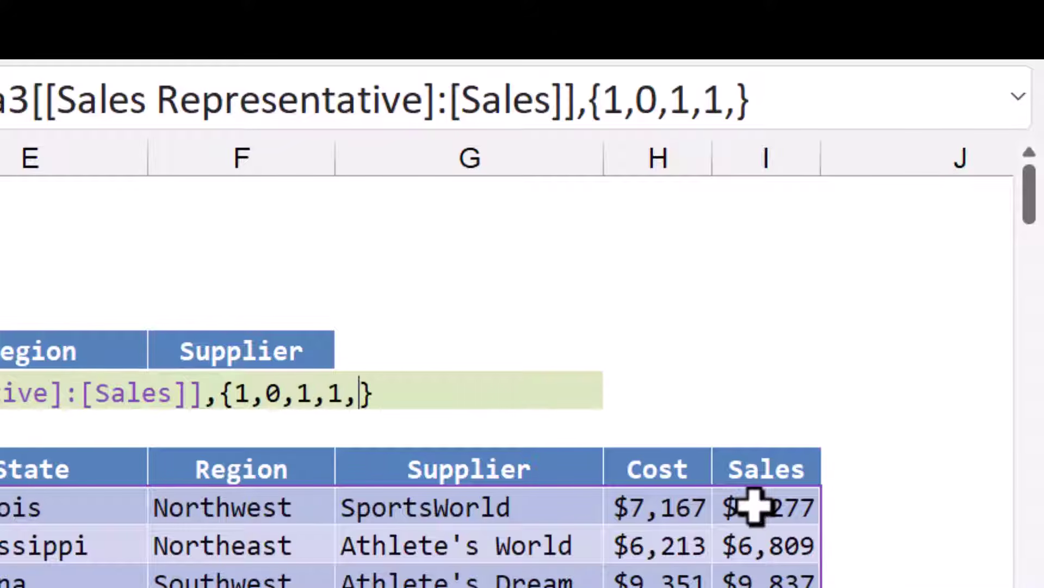
type("1")
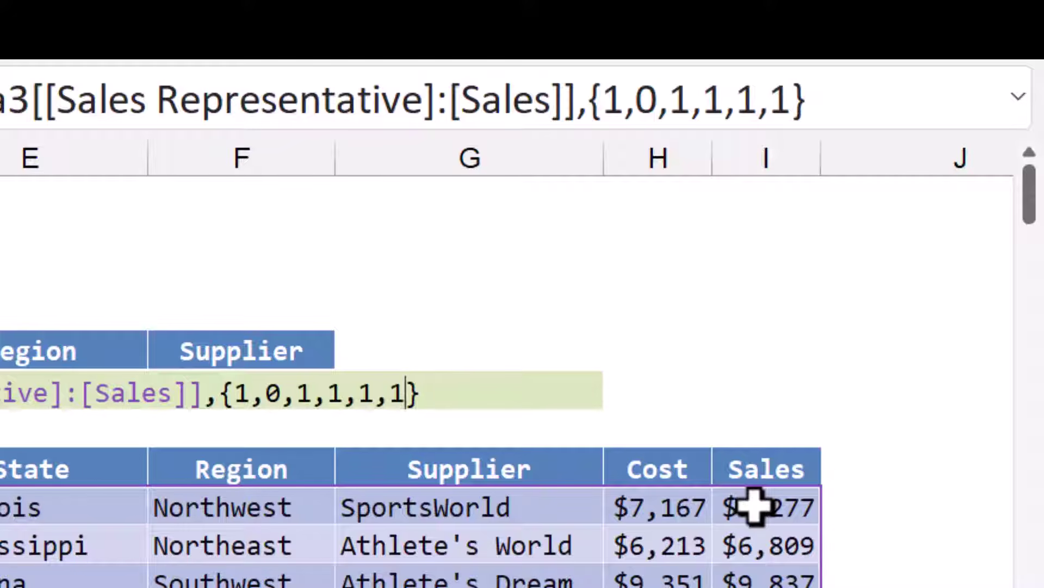
type(",0,0}")
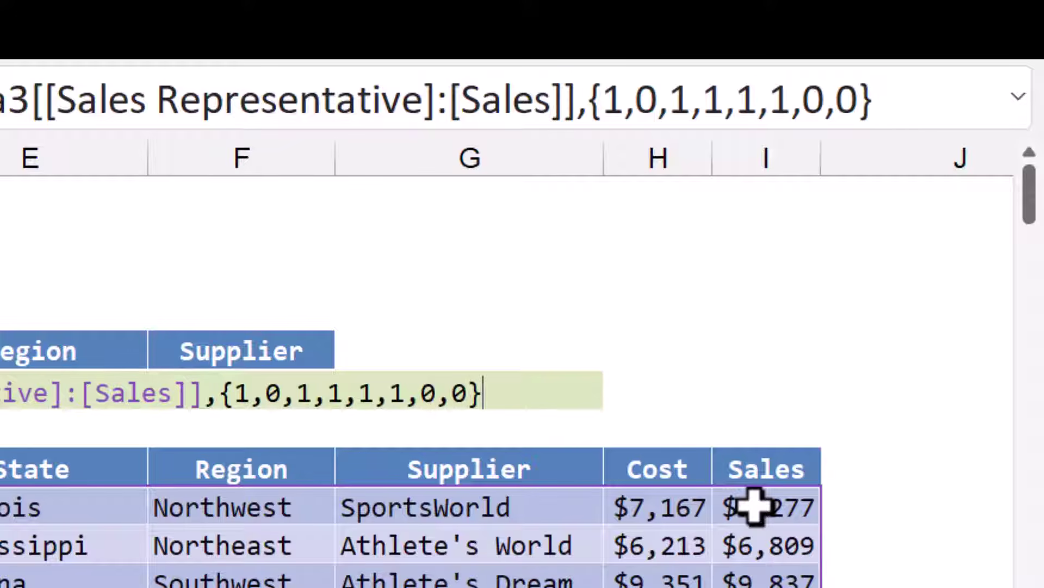
type("))")
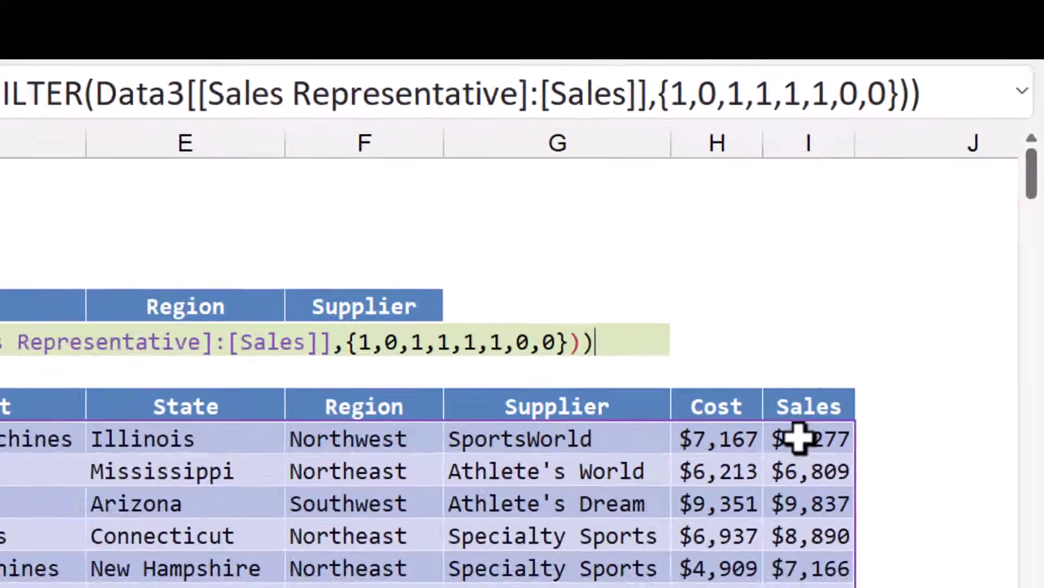
key("Return")
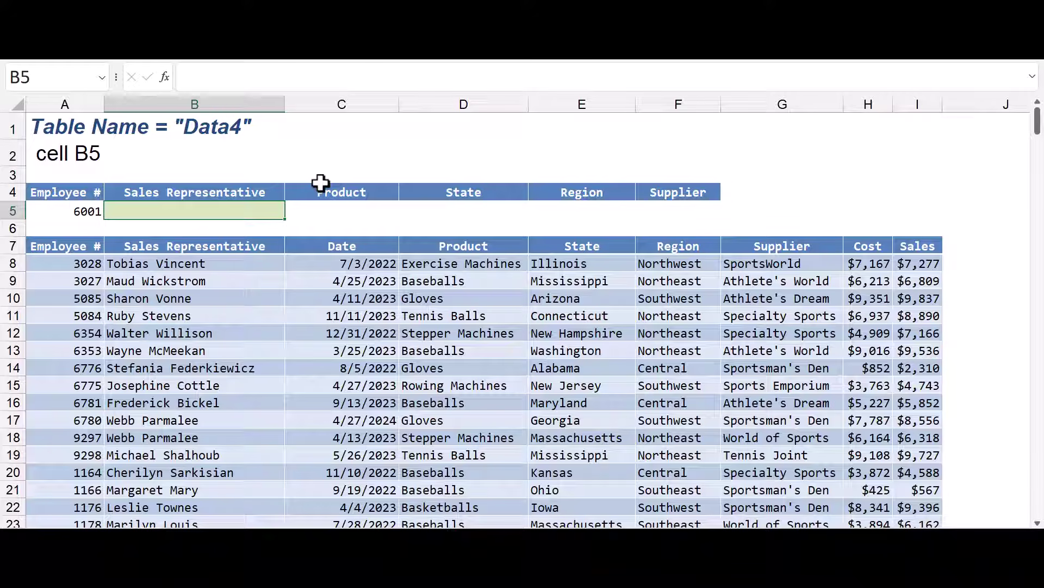
- Start a VLOOKUP in B5 with A5 as the lookup value and the Data4 table as the table array
type("=vl")
key("Tab")
key("Left")
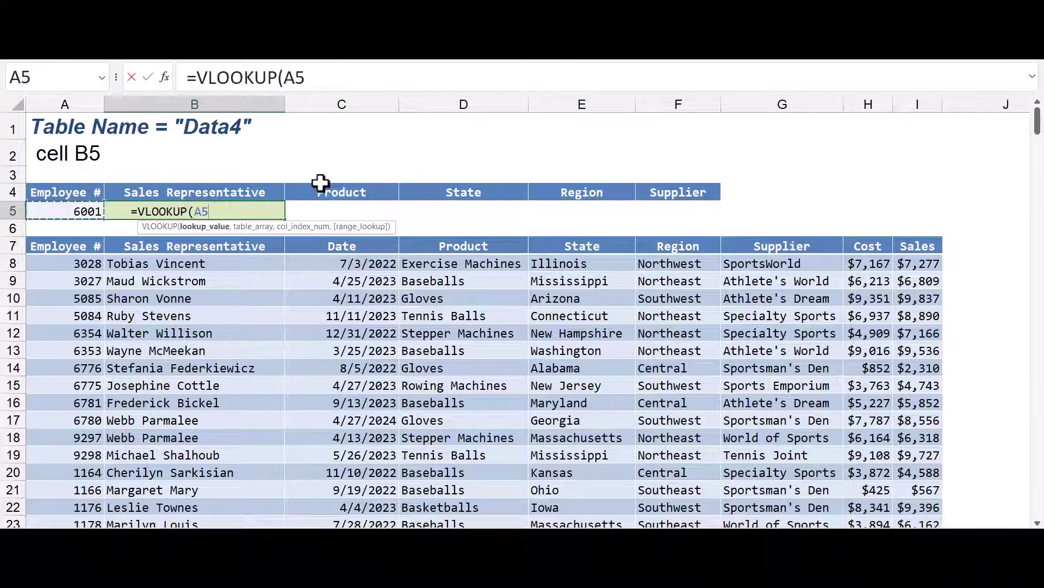
type(",")
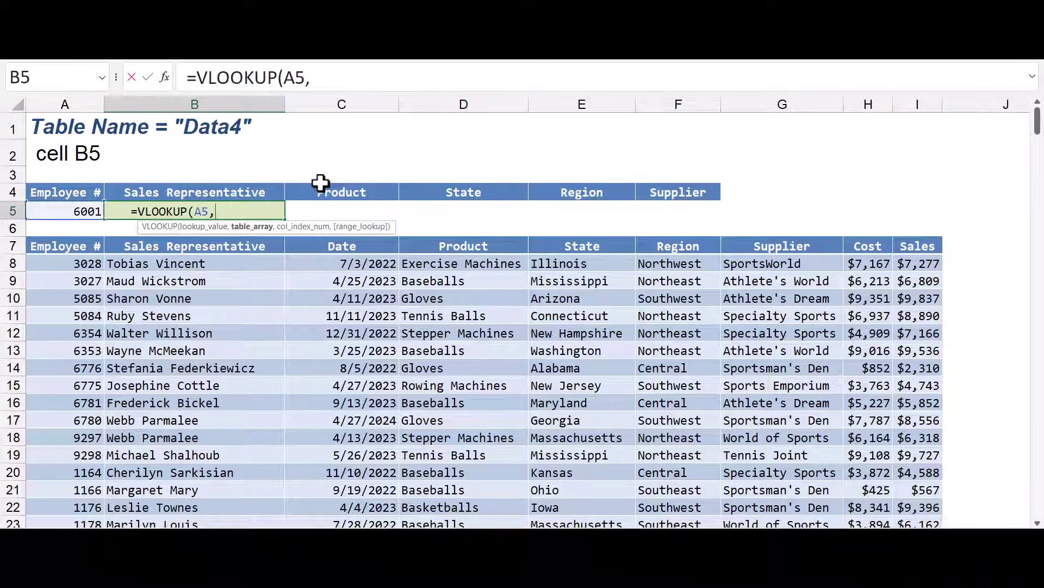
type("da")
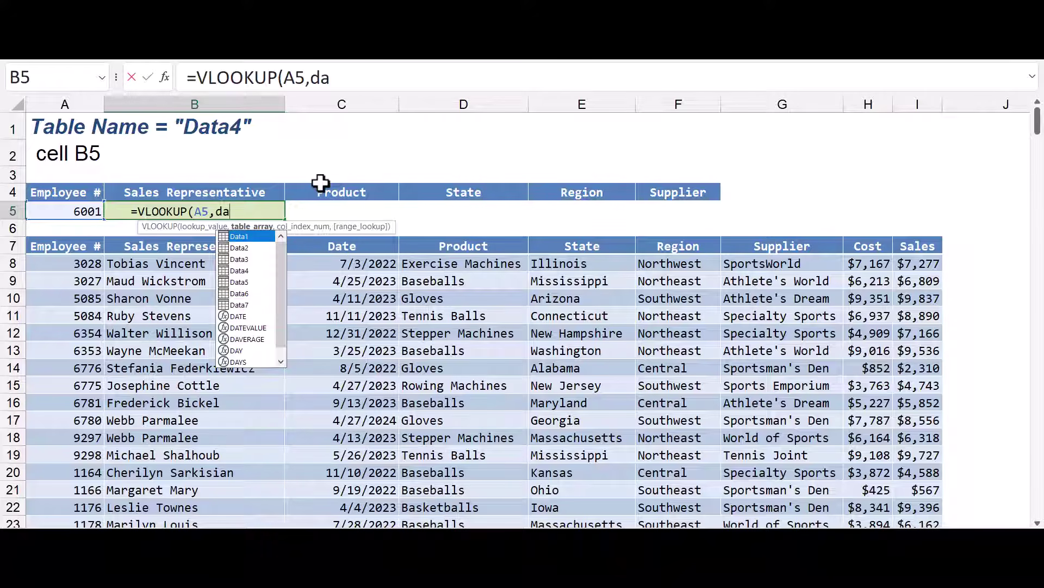
key("Down")
key("Down")
key("Down")
key("Tab")
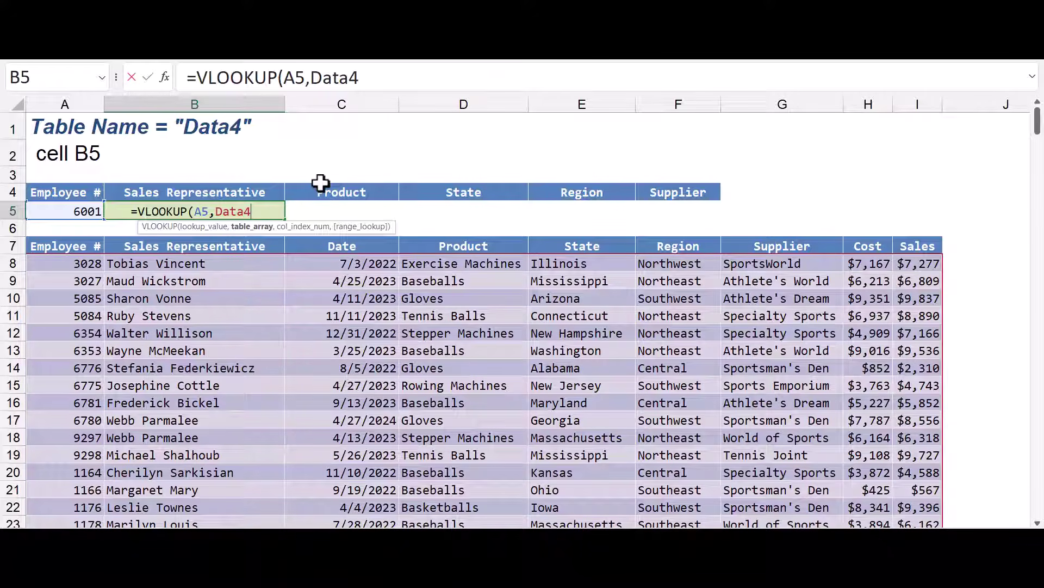
- Set the column index of B5's VLOOKUP to the array list {2,4,5,6,7}
type(",")
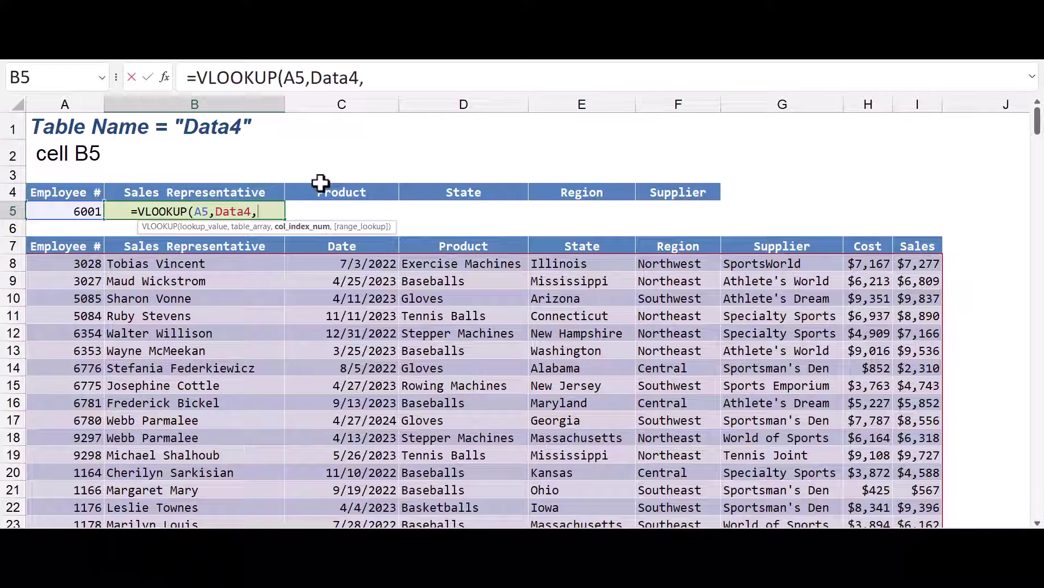
type("{}")
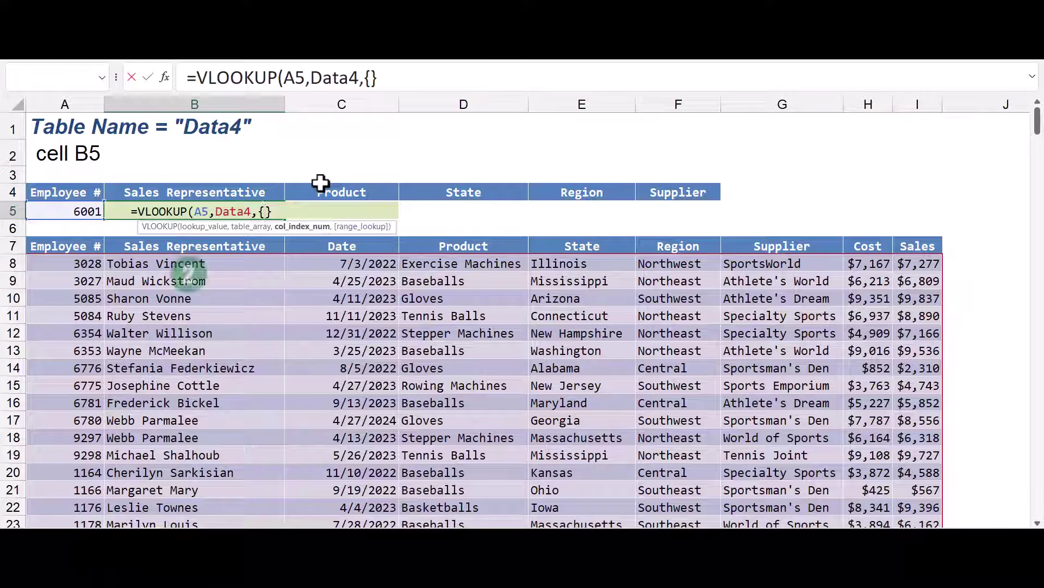
type("2,")
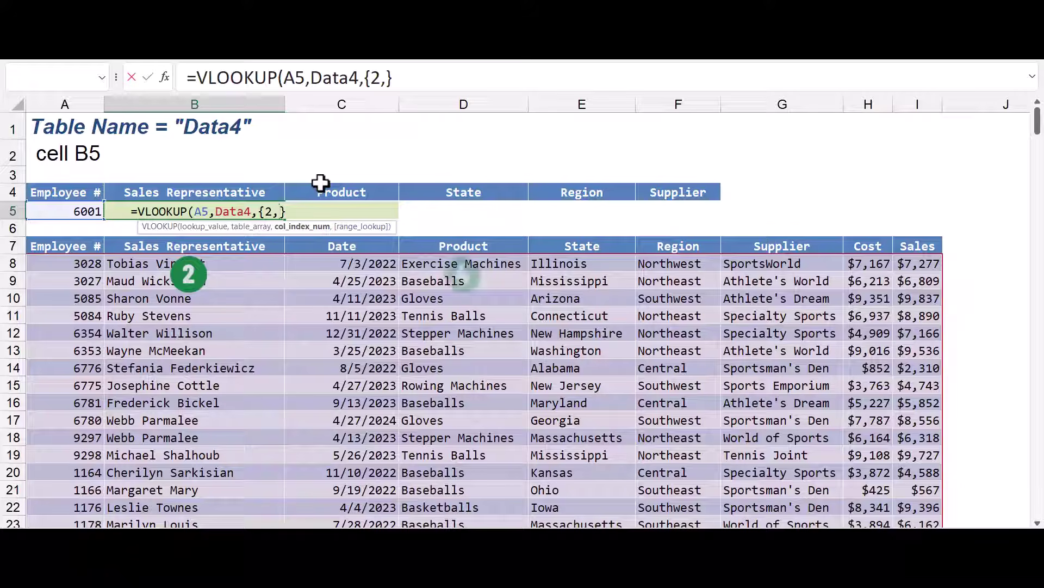
type("4,")
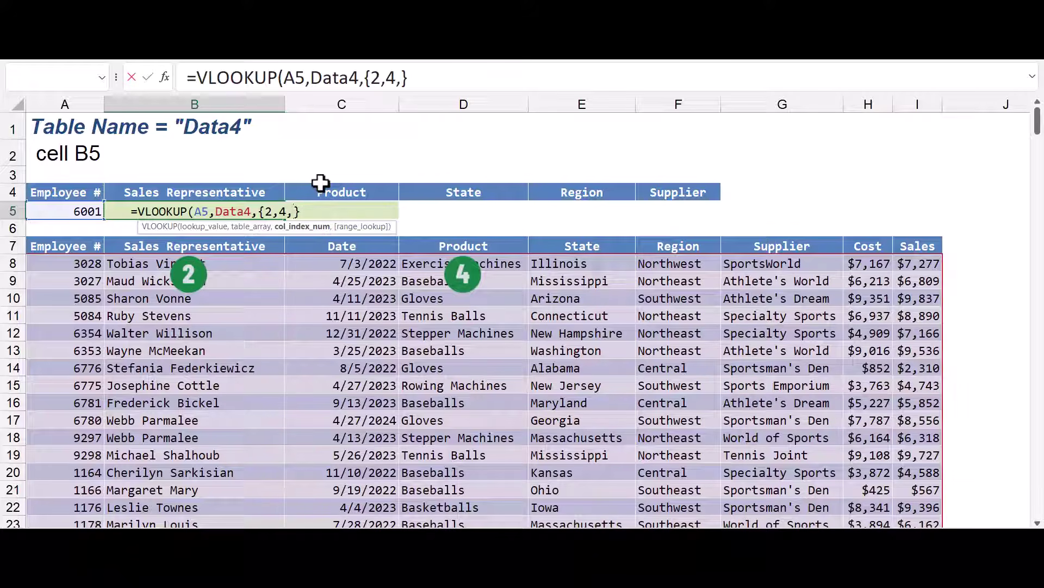
type("5,")
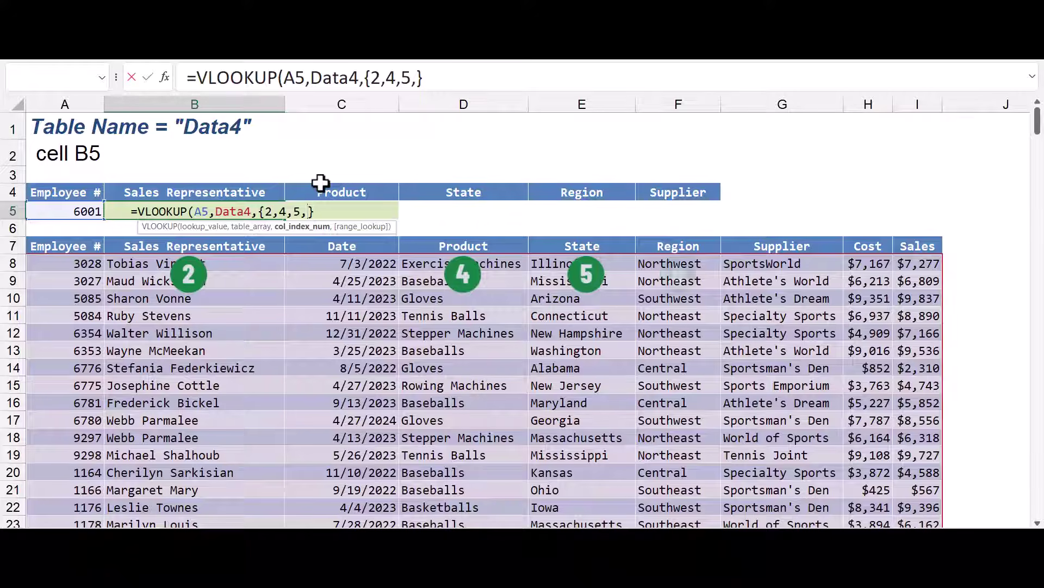
type("6,7}")
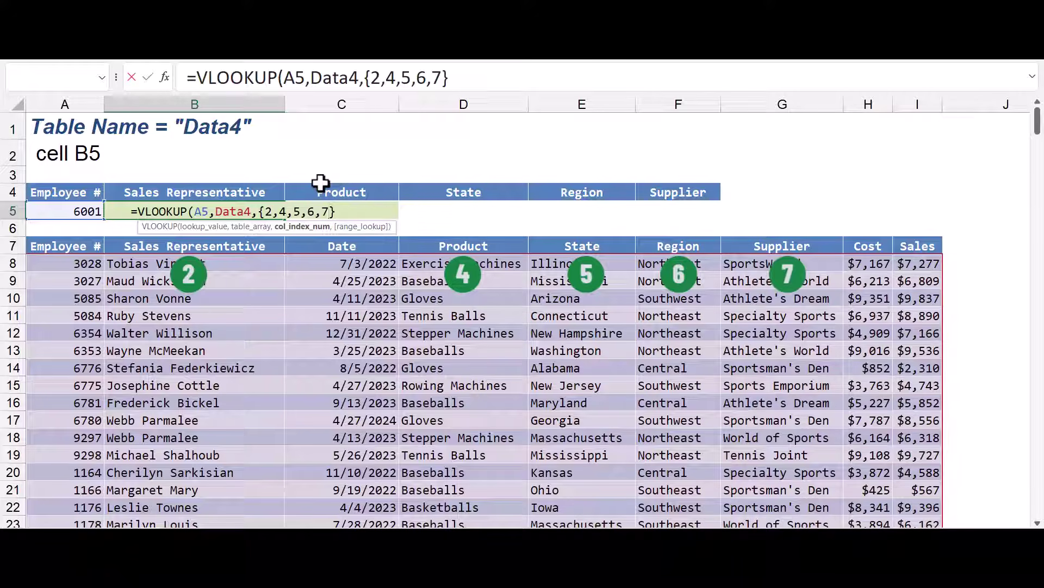
- Set the range lookup of B5's VLOOKUP on Data4 to FALSE for an exact match and complete the formula
type(",")
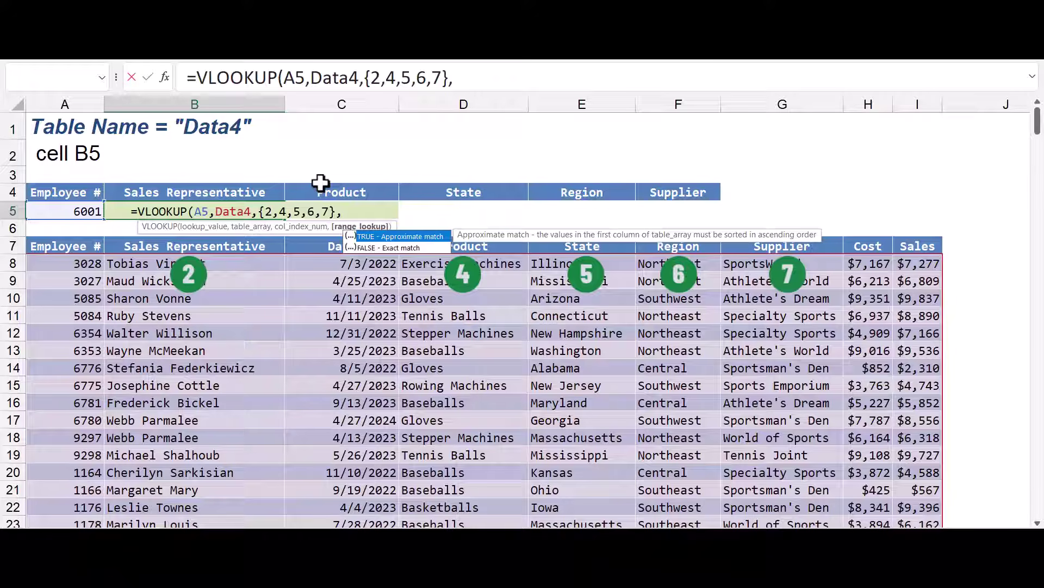
key("Down")
key("Tab")
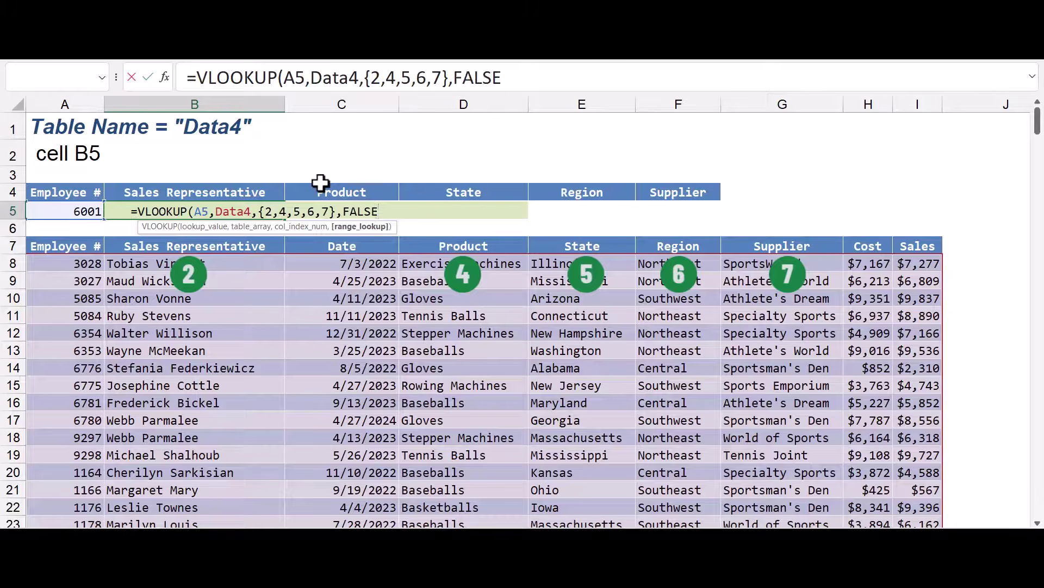
type(")")
key("Return")
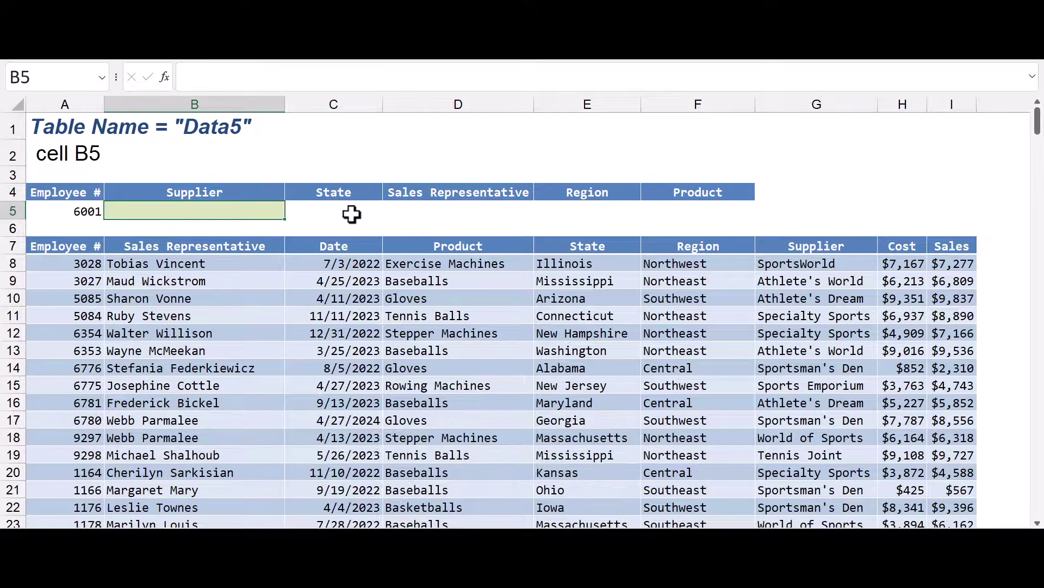
- Start a VLOOKUP in B5 with A5 as the lookup value and the Data5 table as the table array
type("=VL")
key("Tab")
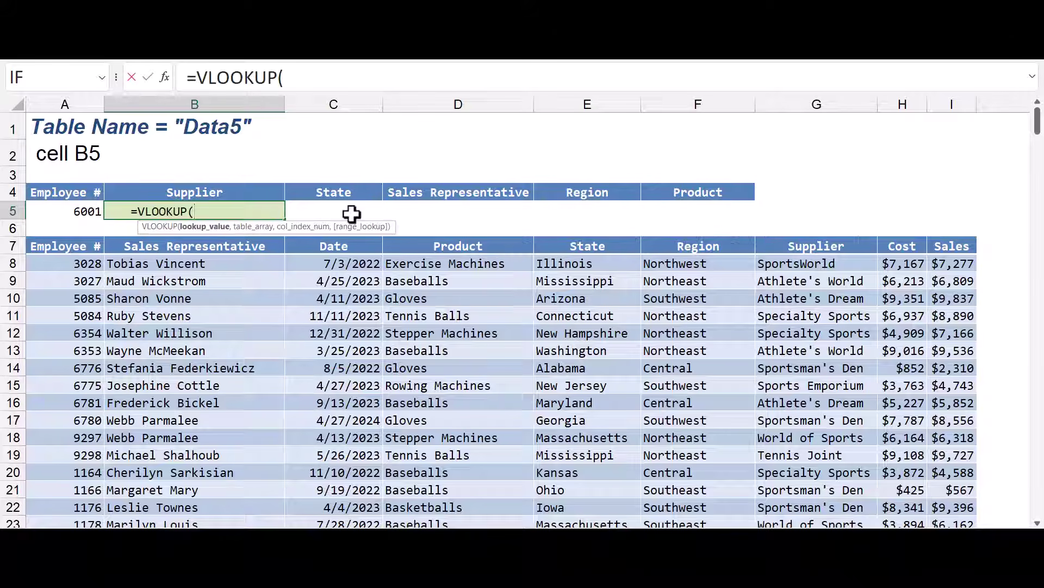
key("Left")
type(",")
left_click(28, 237)
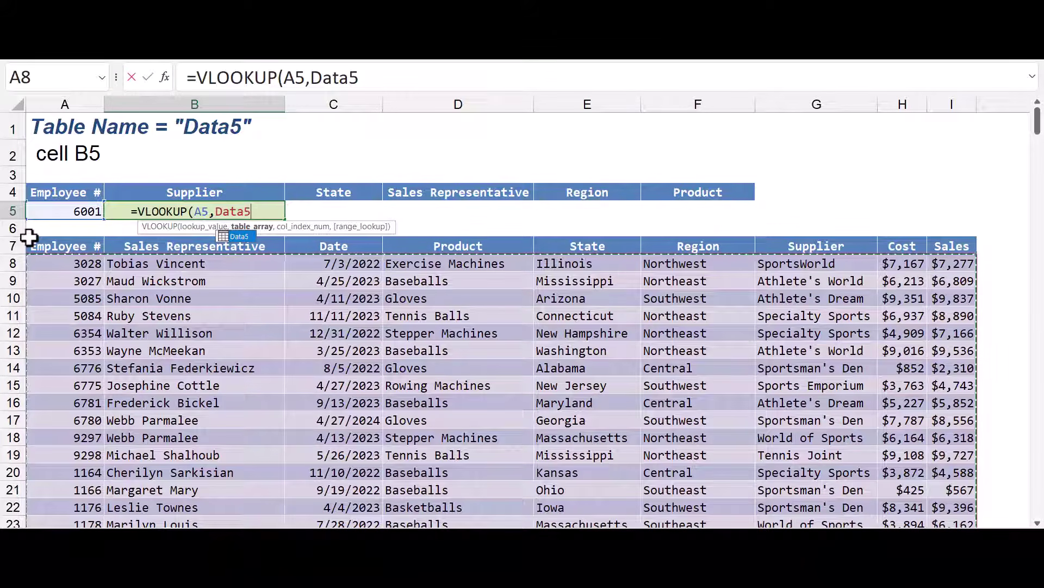
- Set the column index of the Data5 VLOOKUP to the array list {7,5,2,6,4}, matching the header order in row 4
type(",{}")
key("Left")
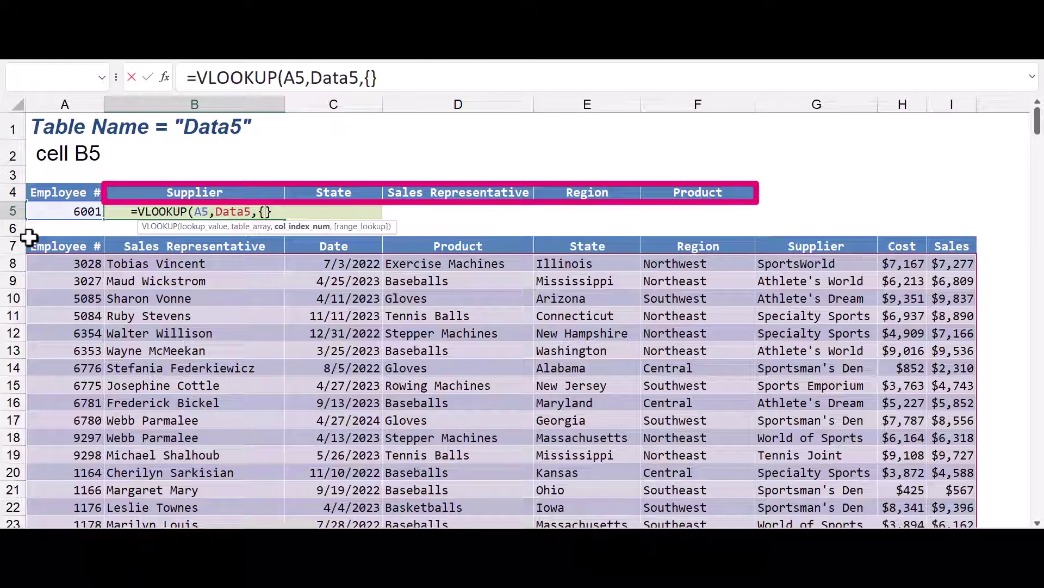
type("7")
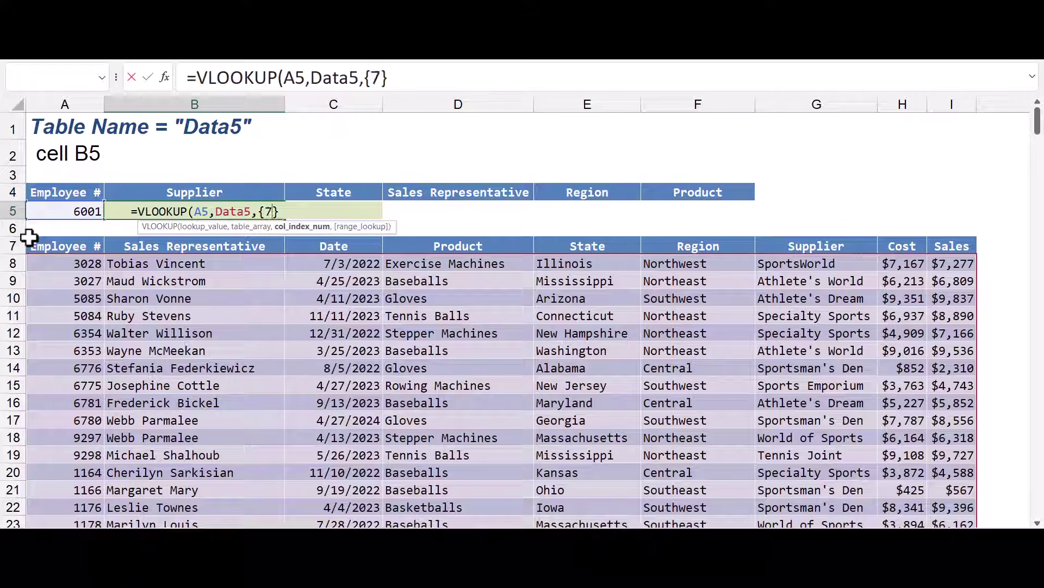
type(",5,2,6,")
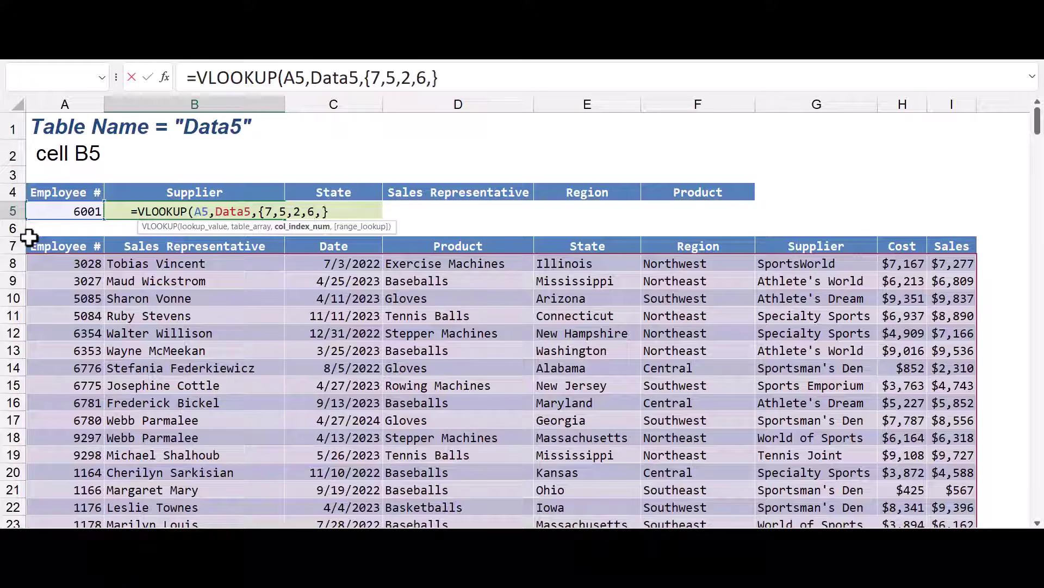
type("4")
key("Right")
- Set the Data5 VLOOKUP's range lookup to FALSE for an exact match and complete the formula in B5
type(",")
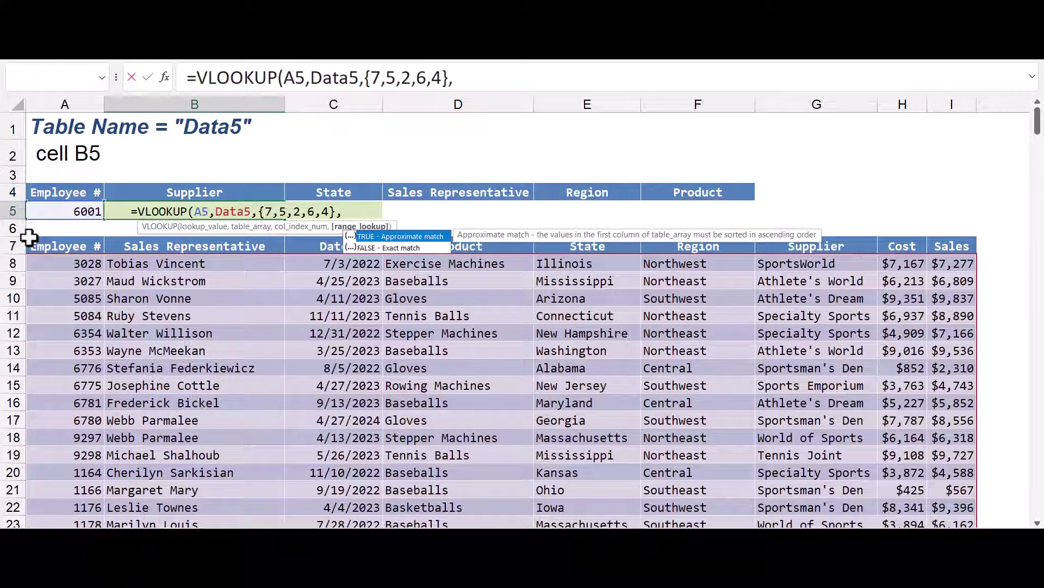
key("Down")
key("Tab")
type(")")
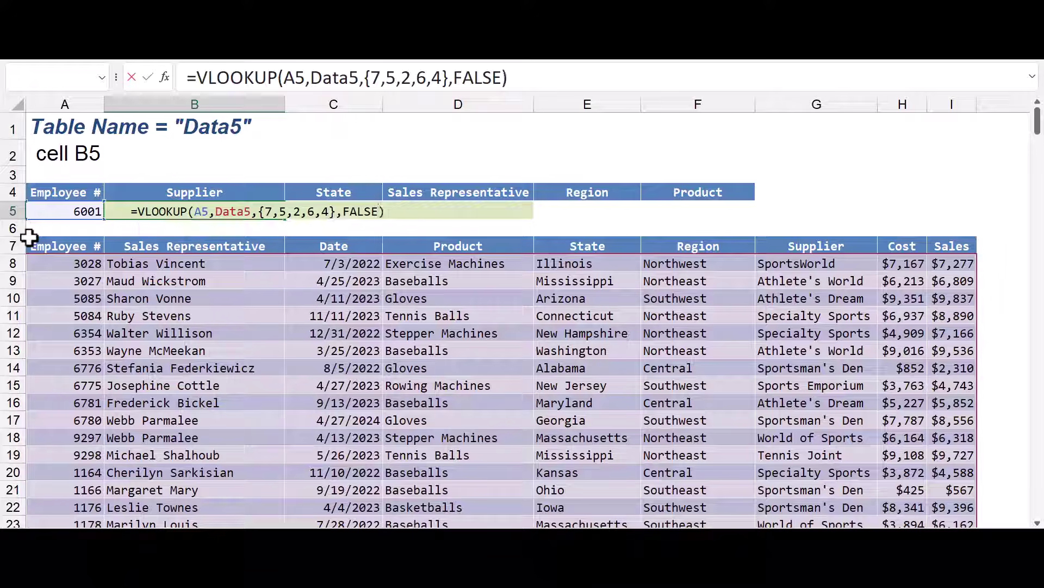
key("Return")
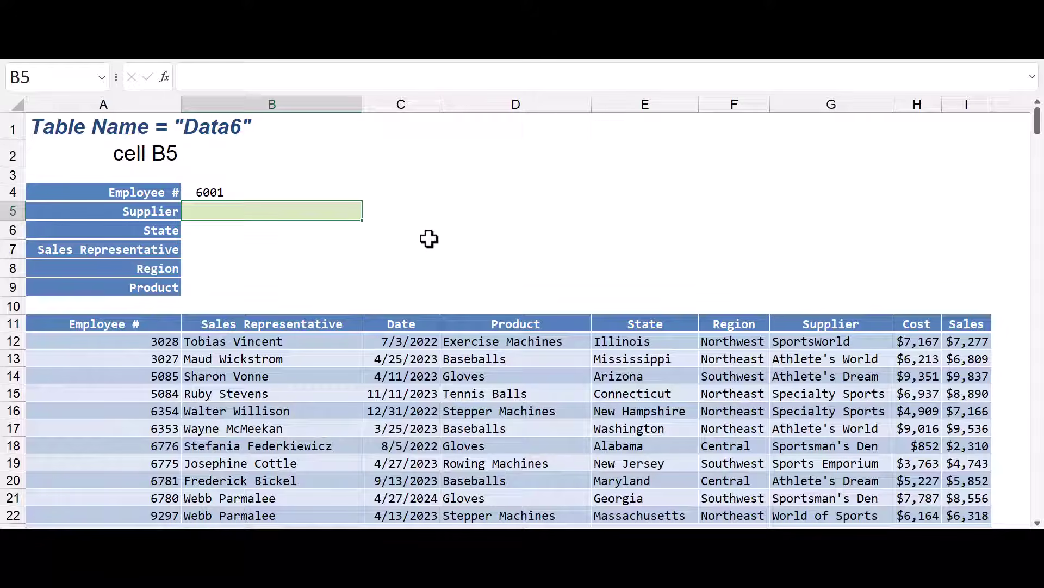
- Start a VLOOKUP in B5 with B4 as the lookup value and the Data6 table as the table array
type("=vl")
key("Tab")
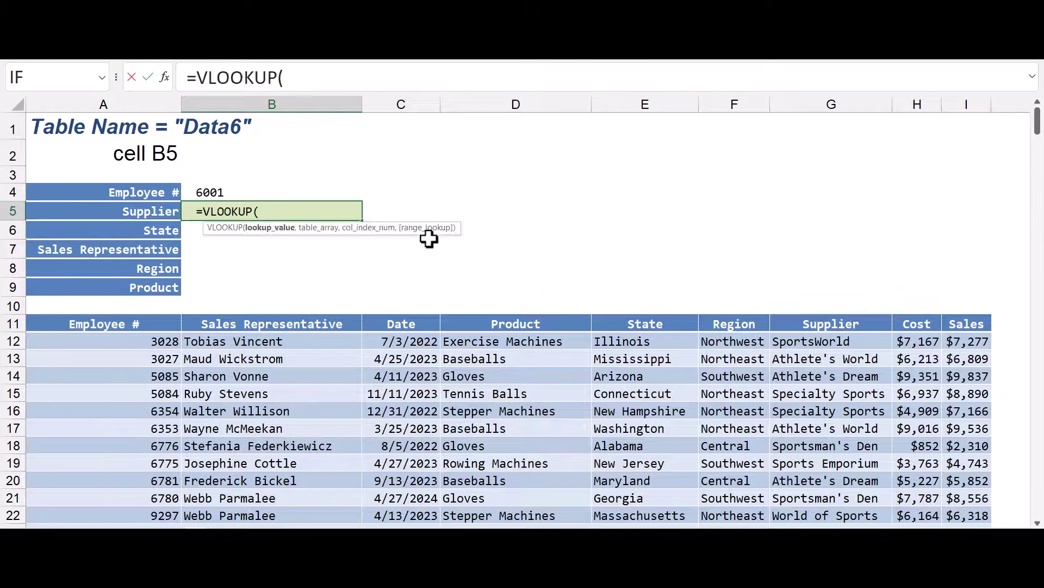
key("Up")
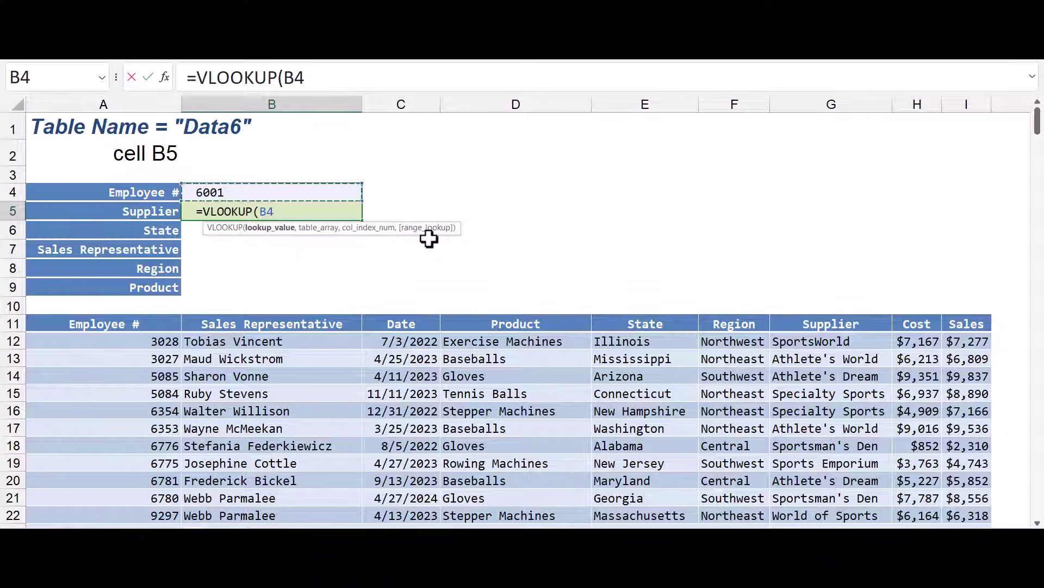
type(",")
left_click(30, 314)
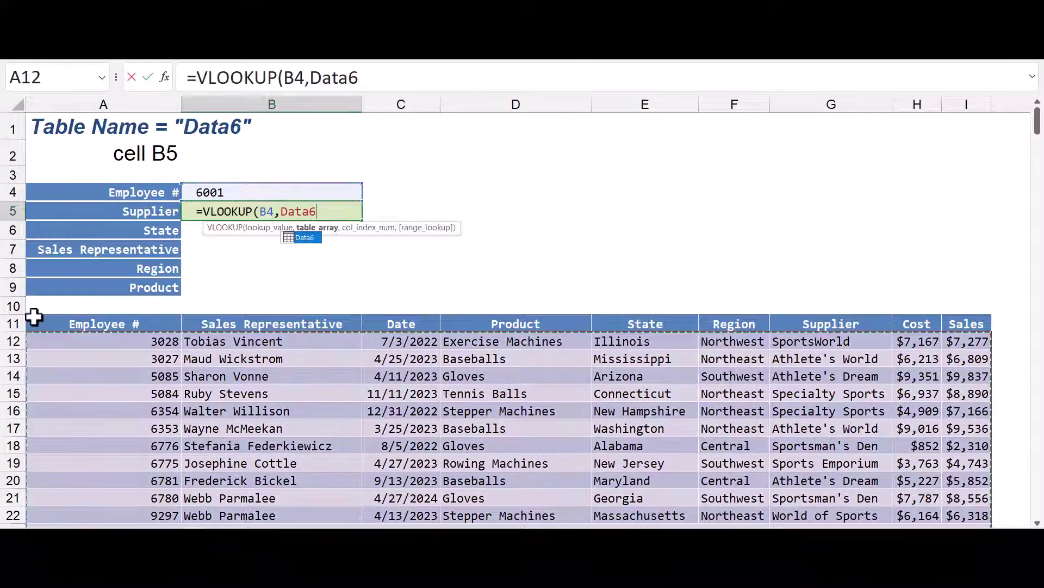
- Set the column index of the Data6 VLOOKUP to the array list {7,5,2,6,4}
type(",{}")
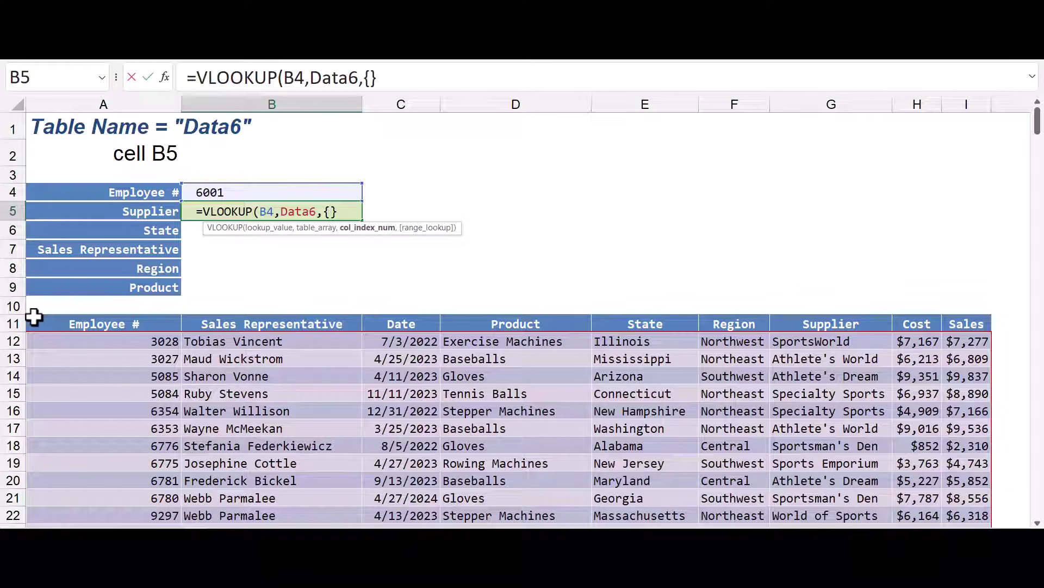
key("Left")
type("7,")
type("5,2,6")
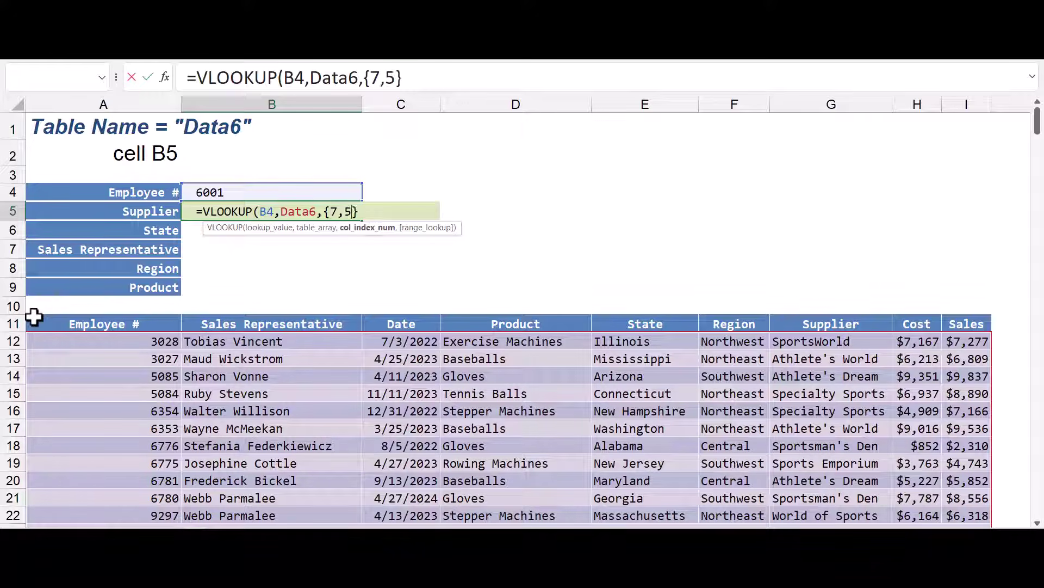
type(",4")
key("Right")
- Set the Data6 VLOOKUP's range lookup to FALSE for an exact match and complete the formula in B5
type(",")
key("Tab")
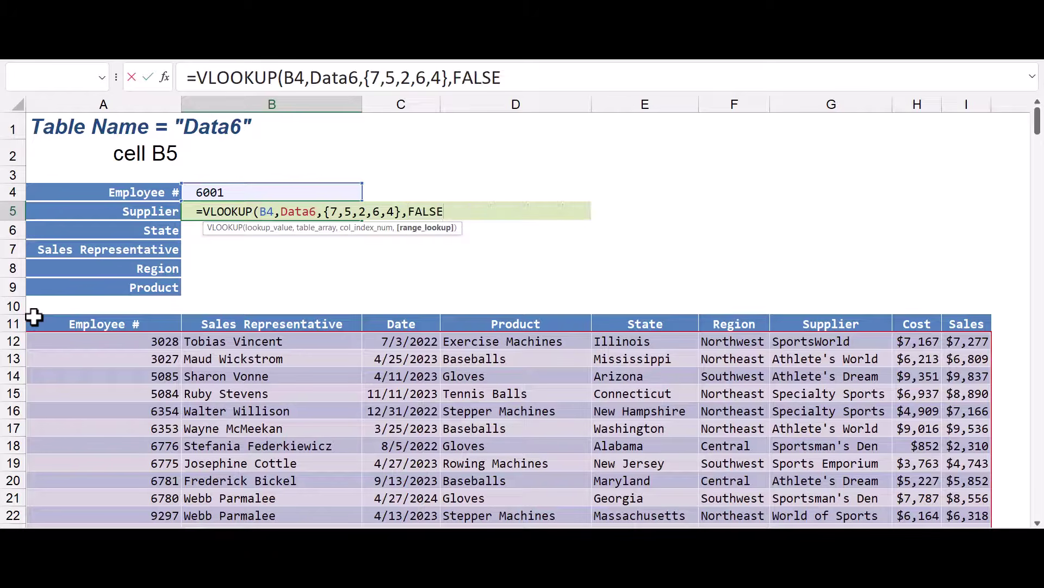
type(")")
key("Return")
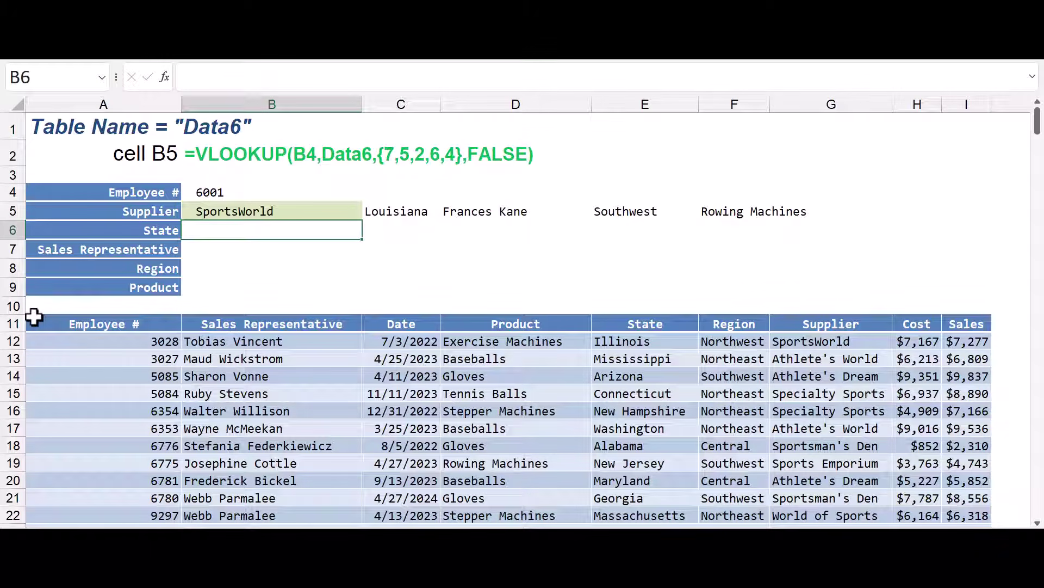
- Try wrapping B5's VLOOKUP in TRANSPOSE to list the results vertically, and undo that change
key("Up")
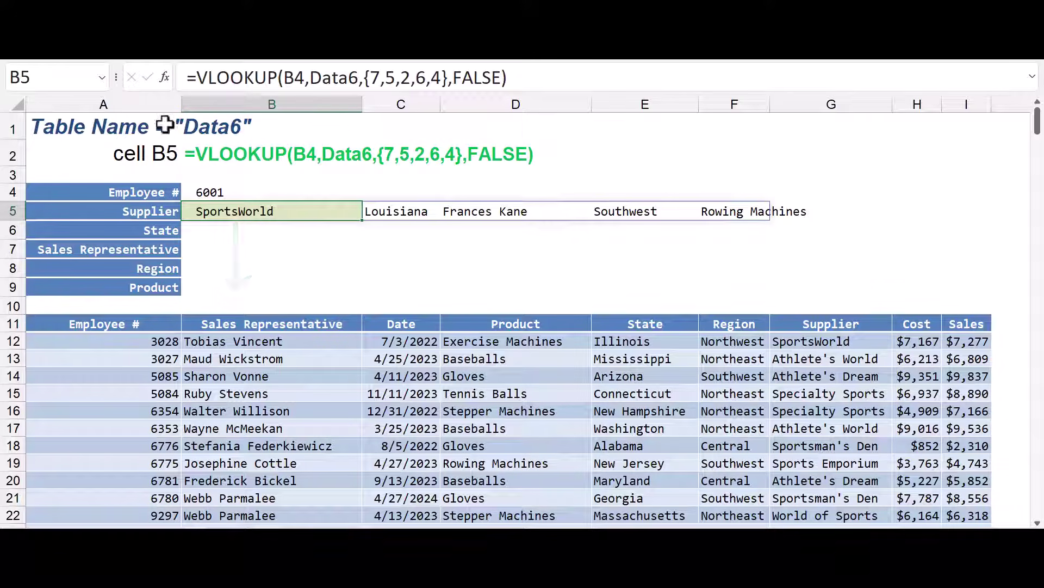
left_click(196, 77)
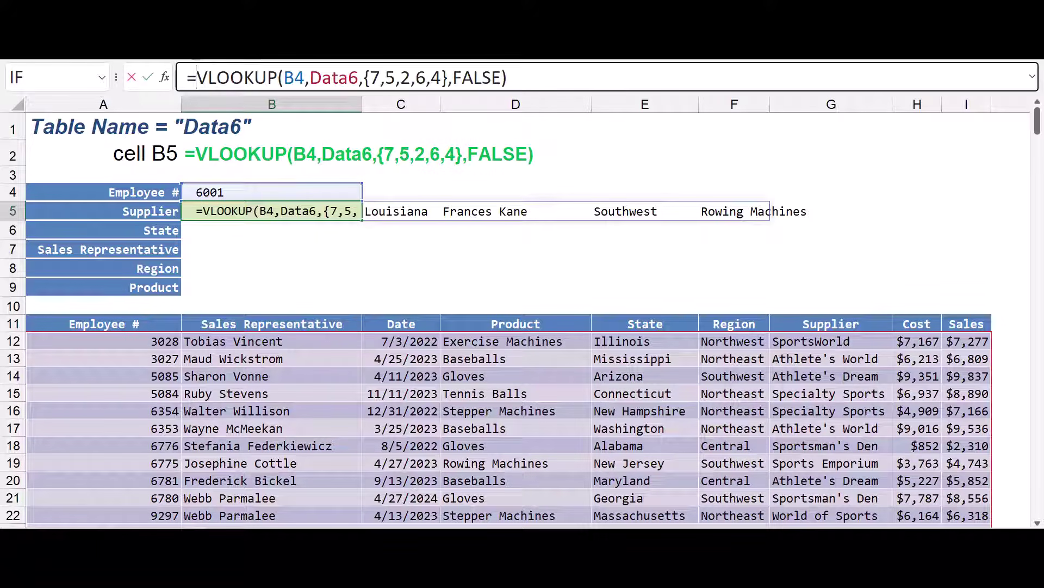
type("TRA")
key("Tab")
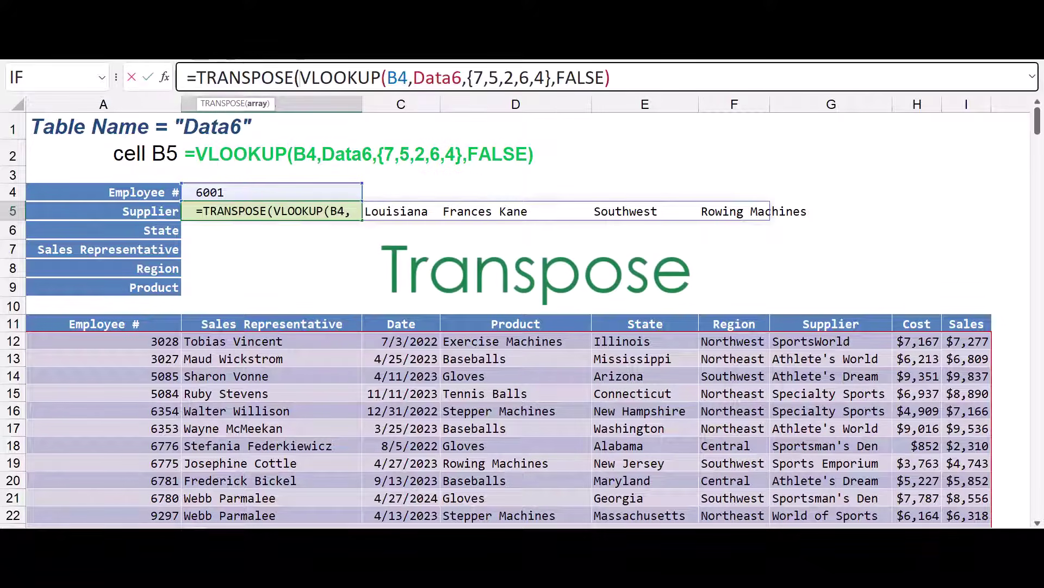
key("End")
type(")")
key("Return")
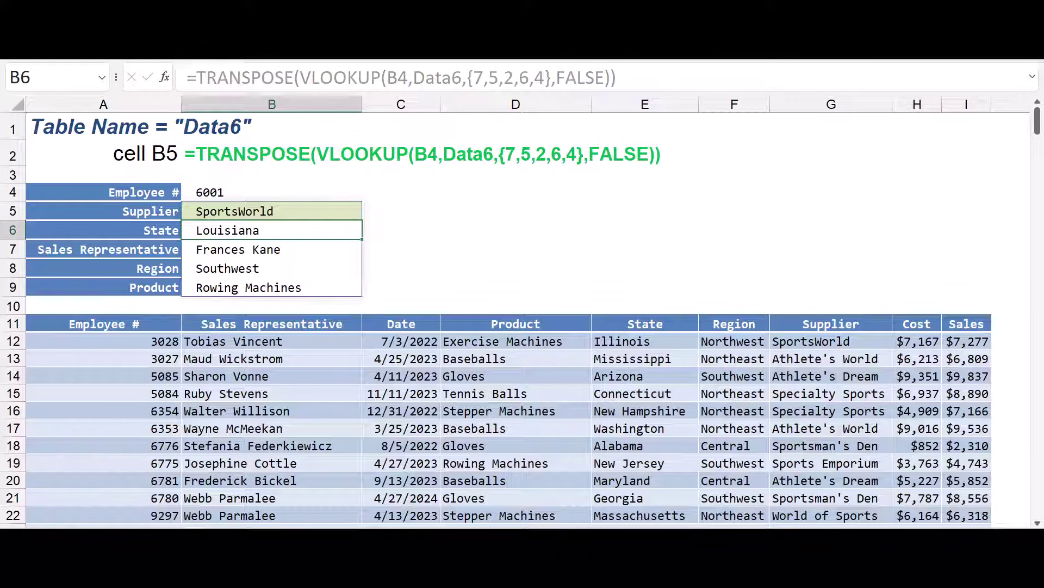
left_click(272, 211)
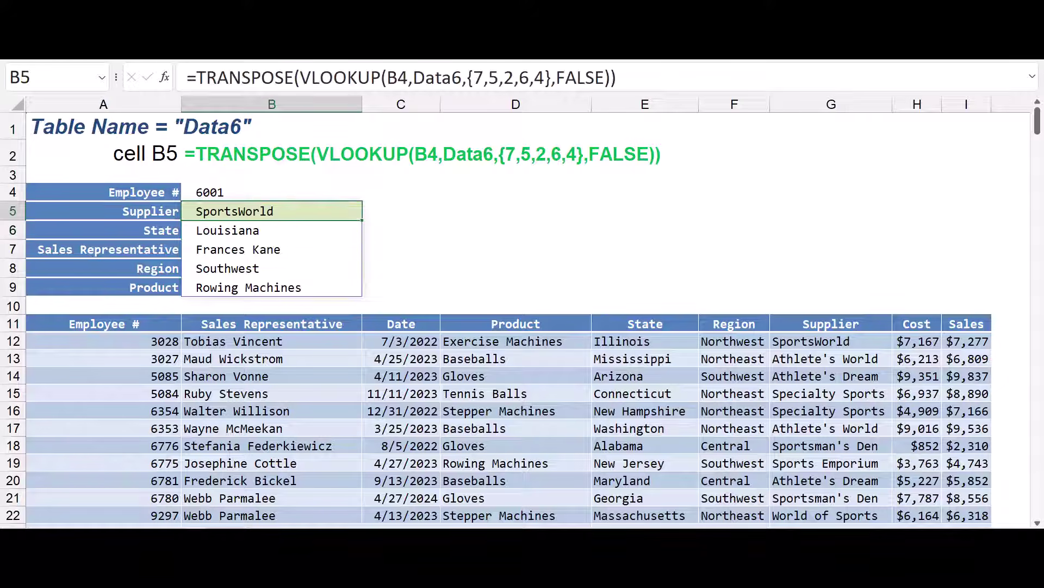
key("ctrl+z")
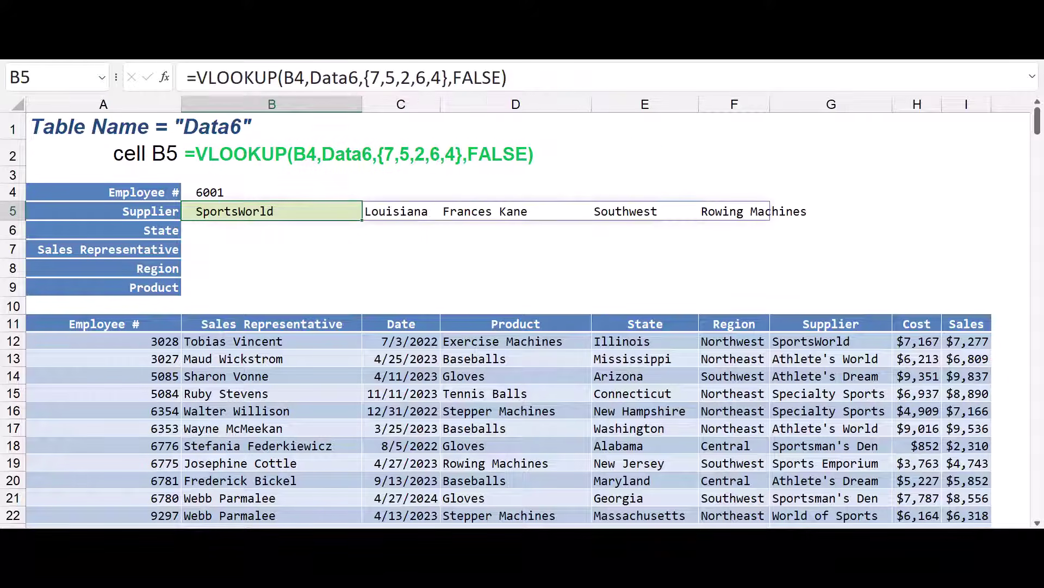
- Replace the commas in B5's column index list with semicolons, making it {7;5;2;6;4}, and confirm the formula
left_click(383, 78)
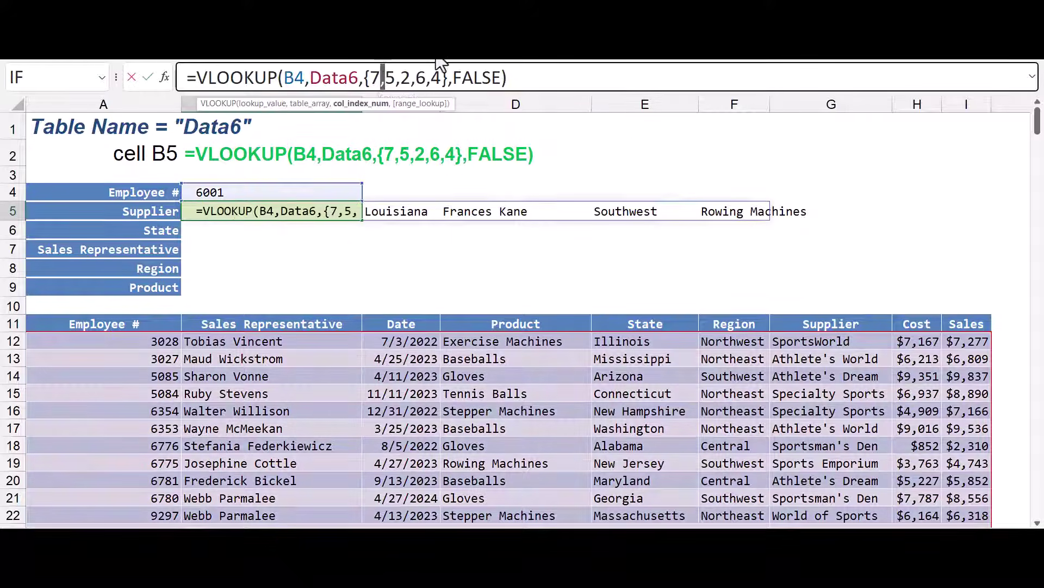
key("Delete")
type(";")
left_click(401, 79)
key("Delete")
type(";")
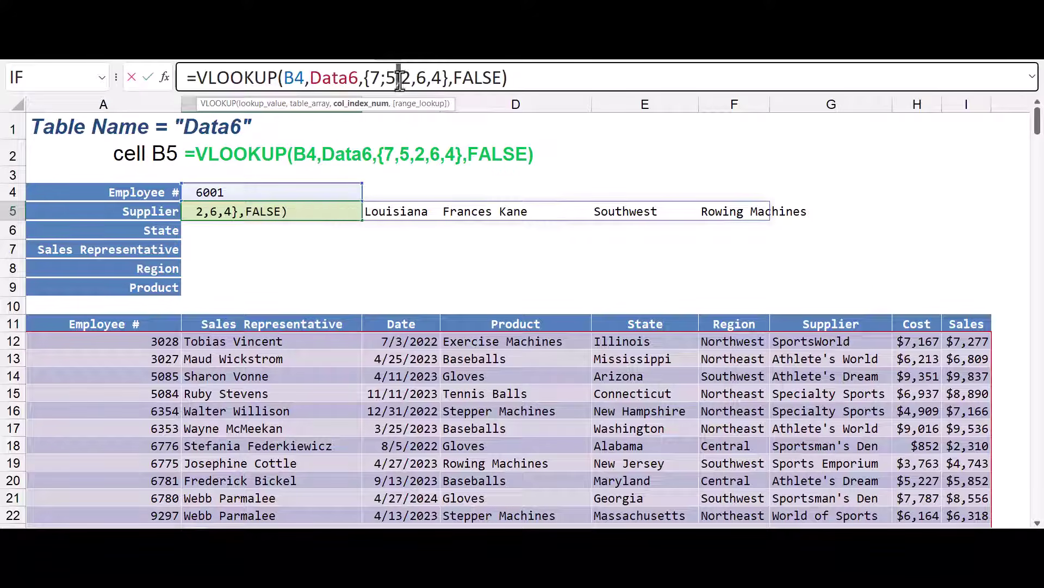
left_click(412, 79)
key("Delete")
type(";")
left_click(428, 78)
key("Delete")
type(";2;6;")
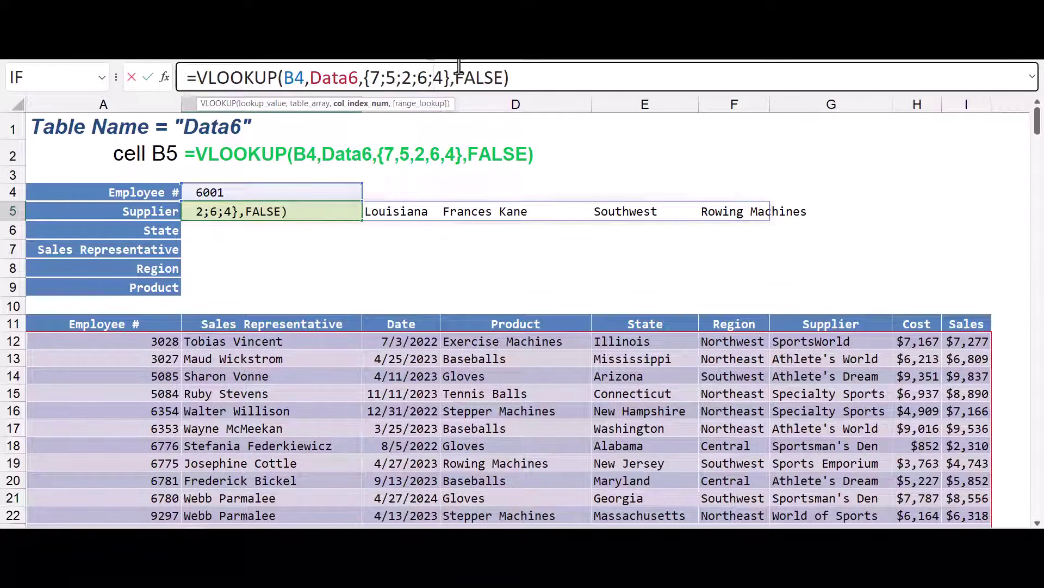
key("Return")
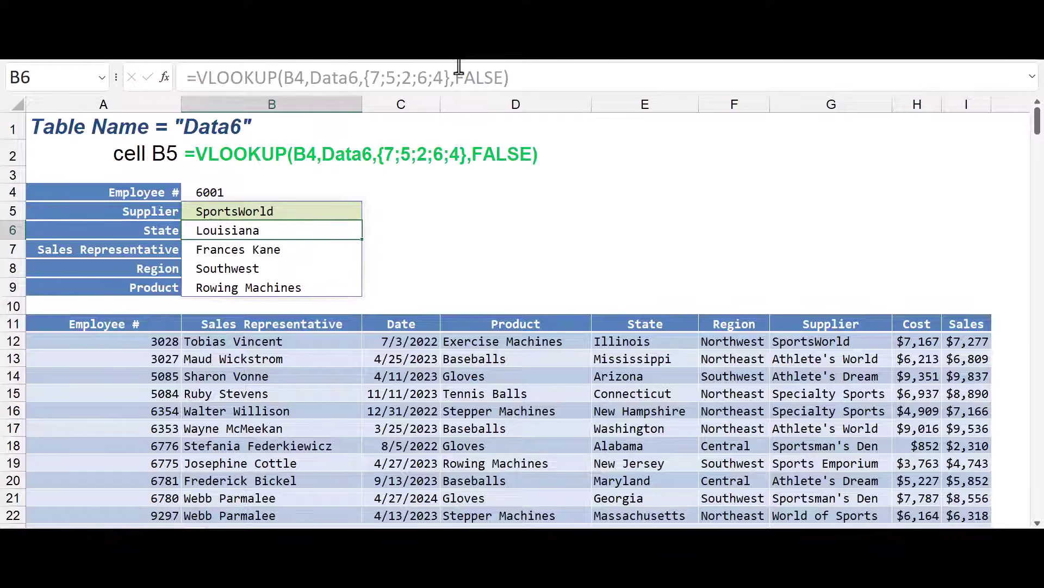
key("Up")
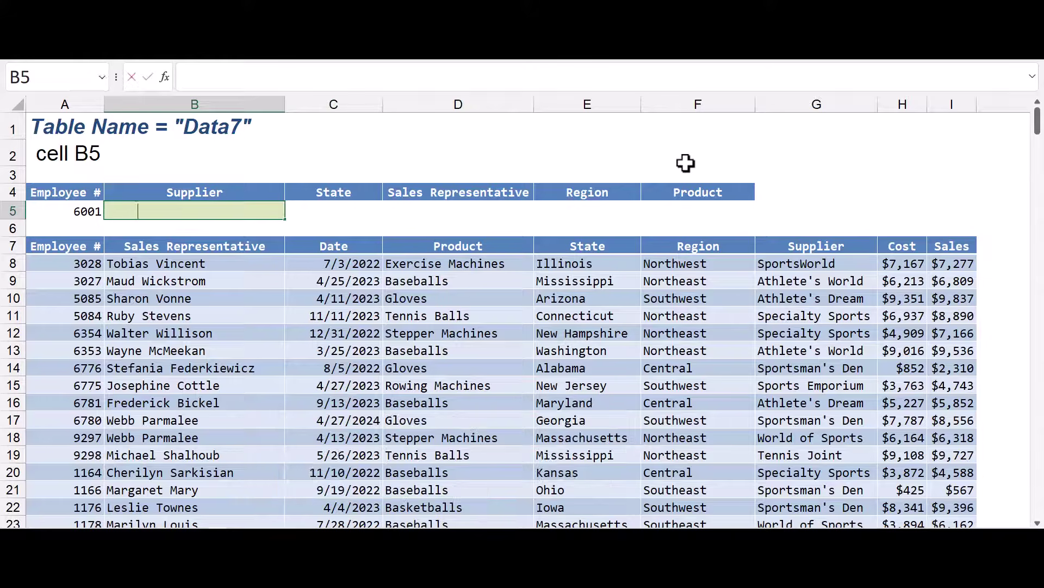
- Start an XLOOKUP formula in B5 with A5 as the lookup value and Data7's Employee # column as the lookup array
type("=xl")
key("Tab")
key("Left")
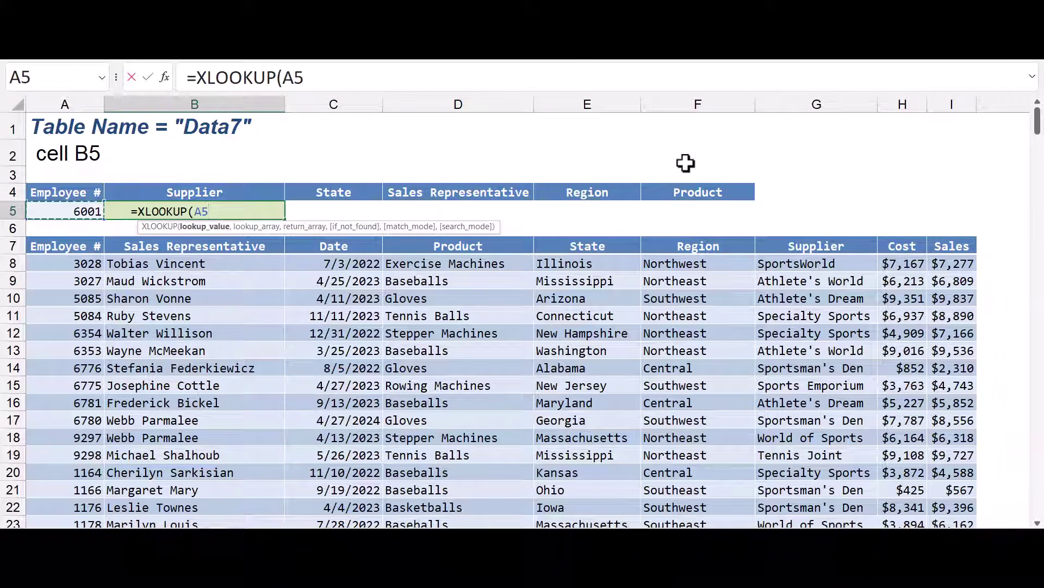
type(",")
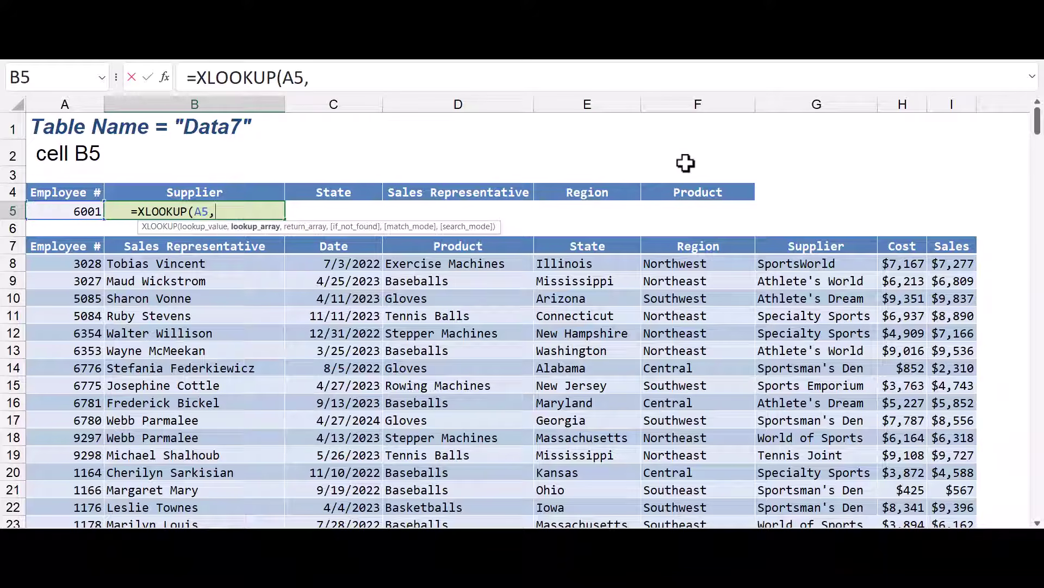
left_click(70, 239)
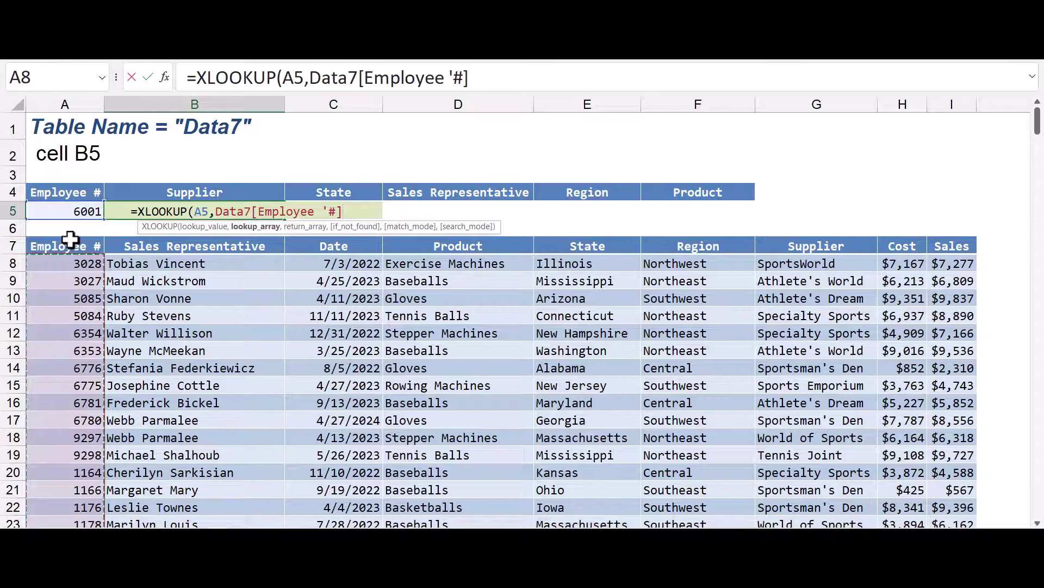
- Nest a FILTER function as the XLOOKUP's return array, using the whole Data7 table as its array
type(",FIL")
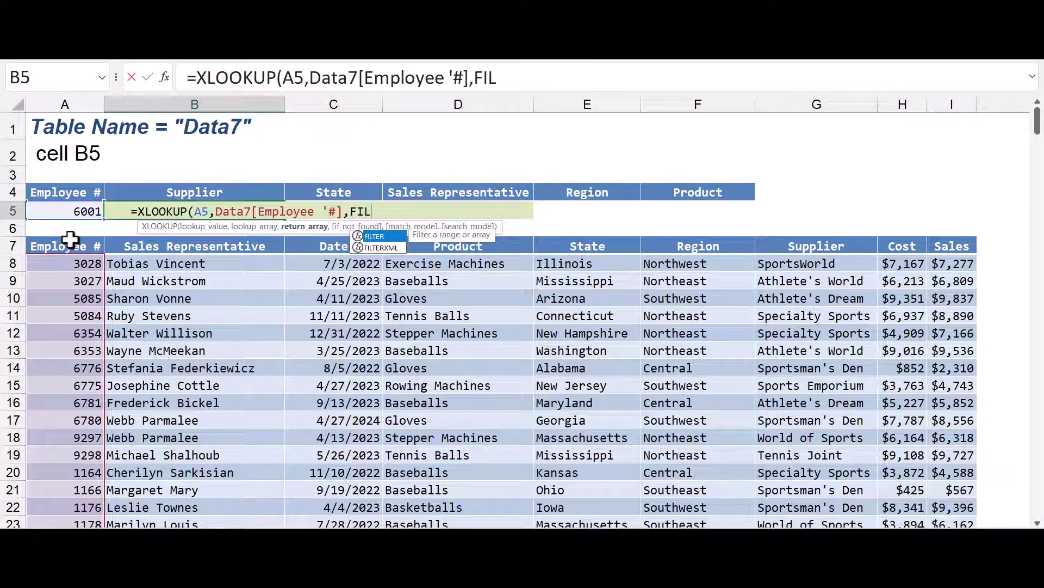
key("Tab")
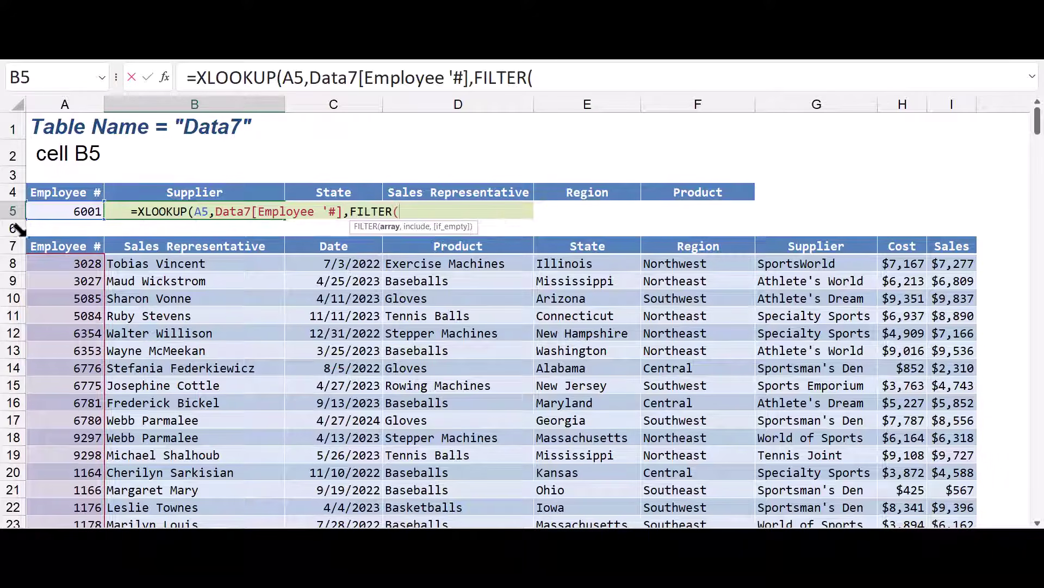
left_click(29, 238)
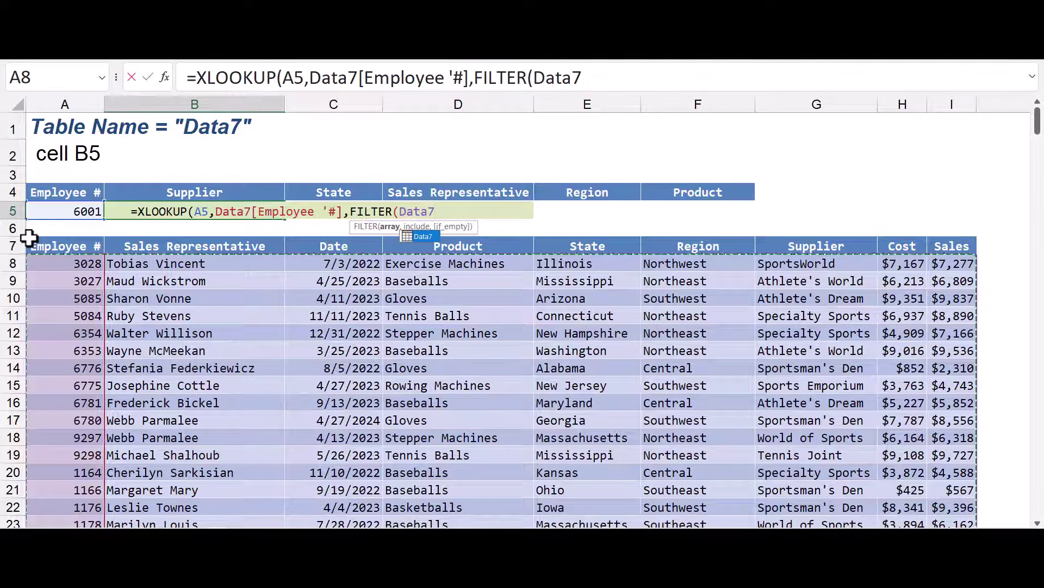
- Set the FILTER's include argument to the array list {0,1,0,1,1,1,1,0,0} and close the FILTER function
type(",{}")
key("Left")
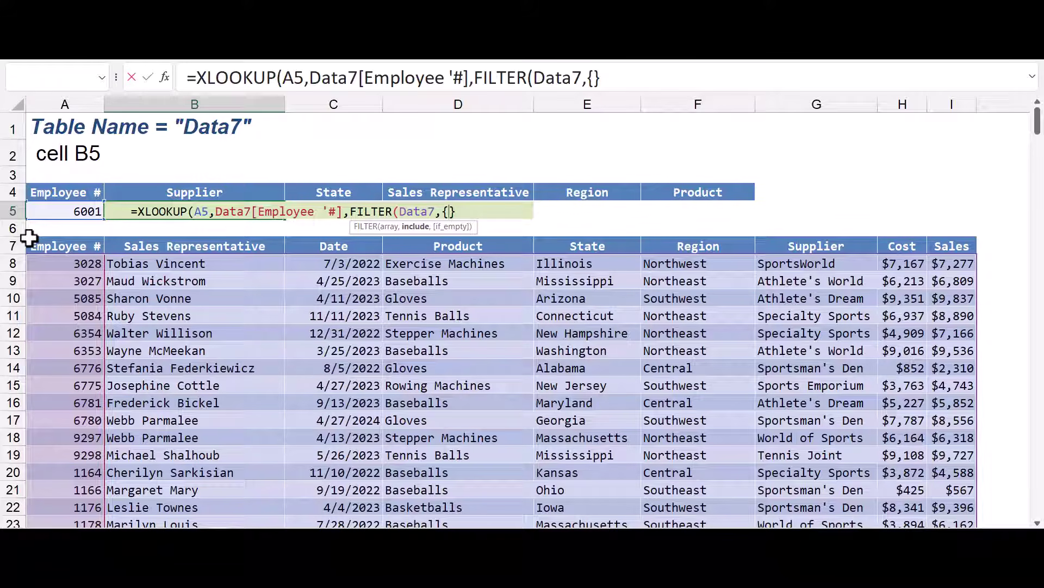
type("0,")
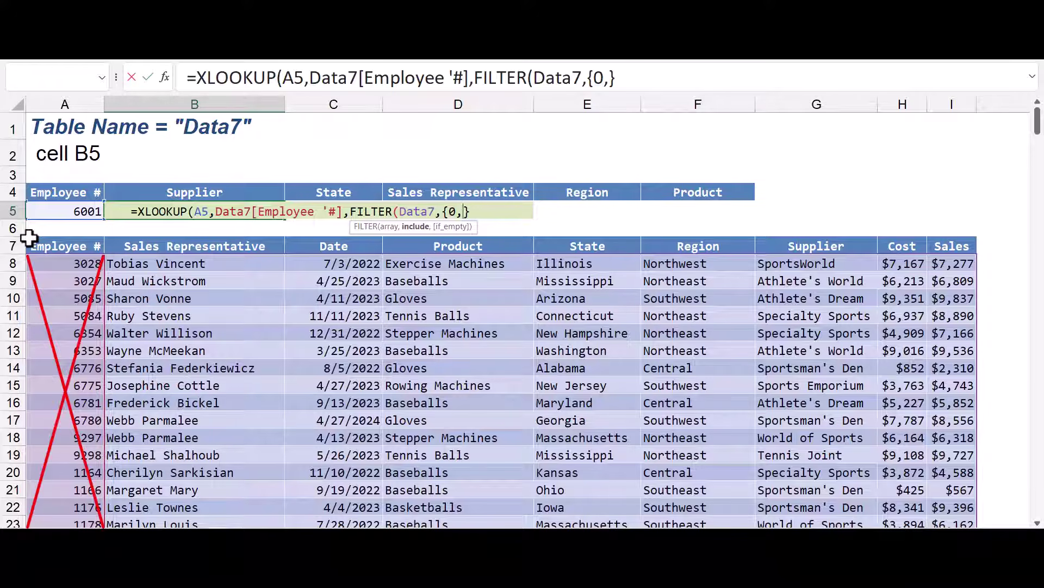
type("1,0")
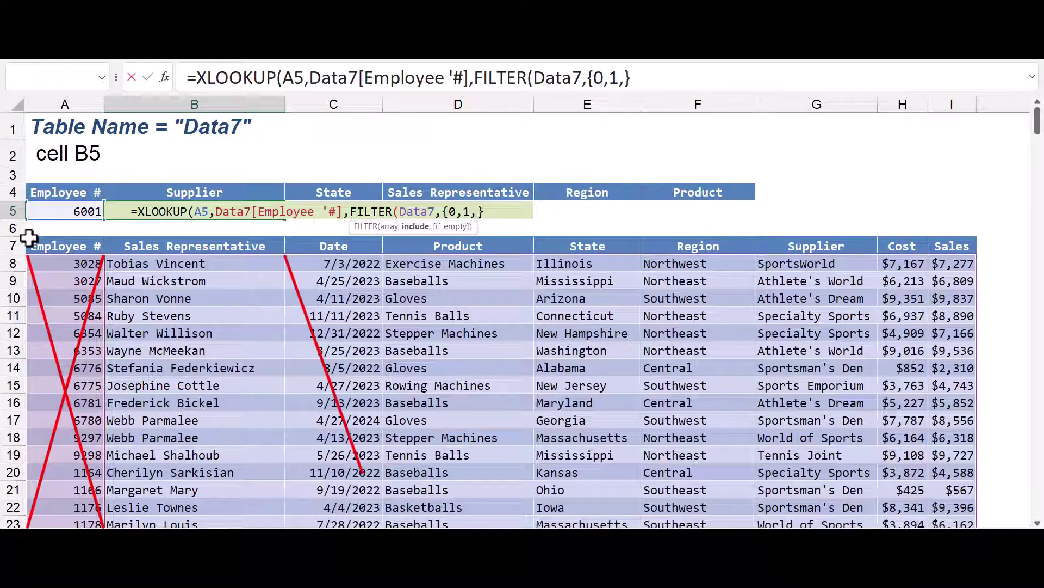
type(",")
type("1,1,1,")
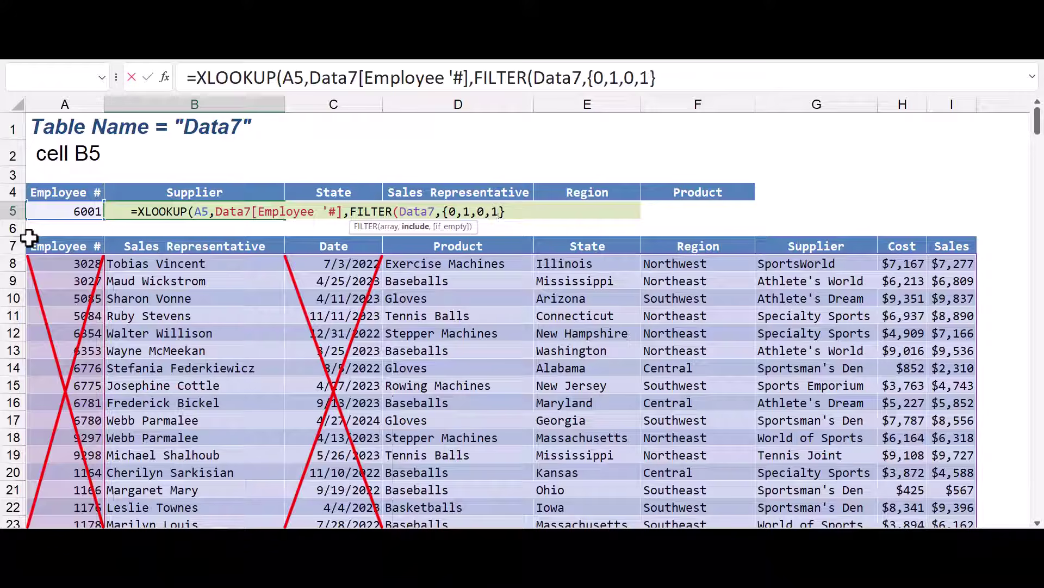
type("1,")
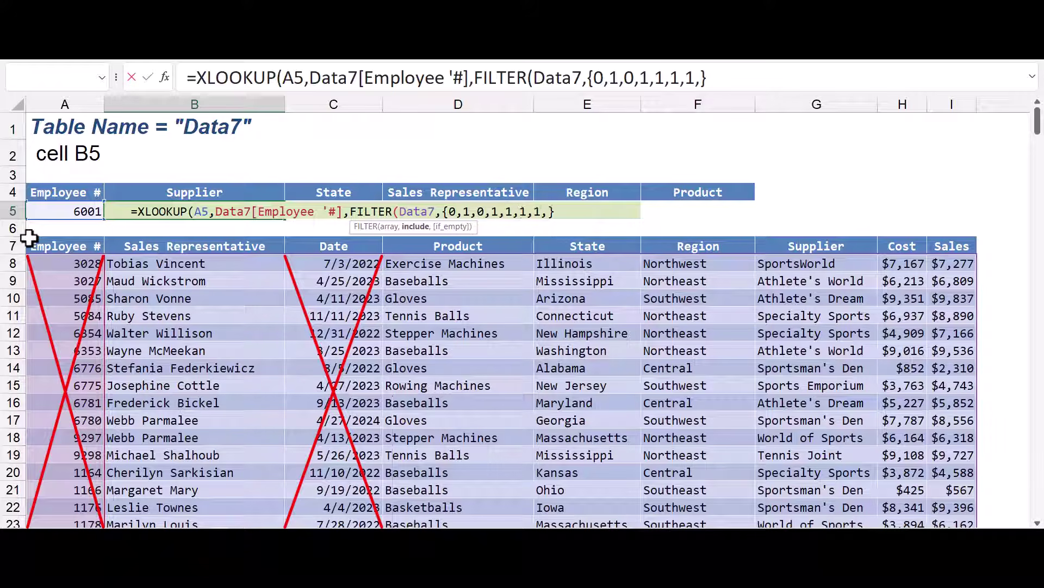
type("0,0}")
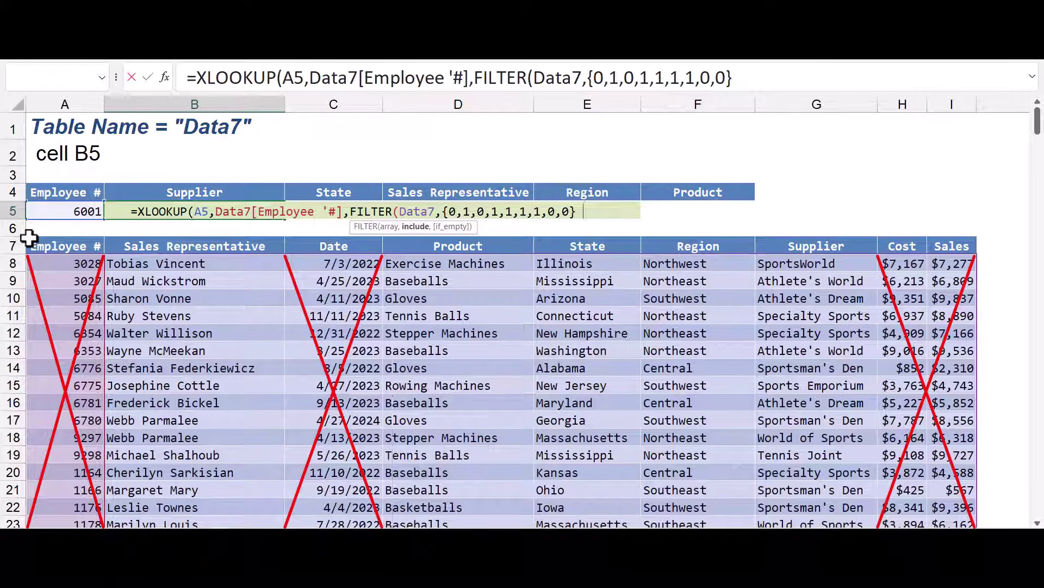
type(")")
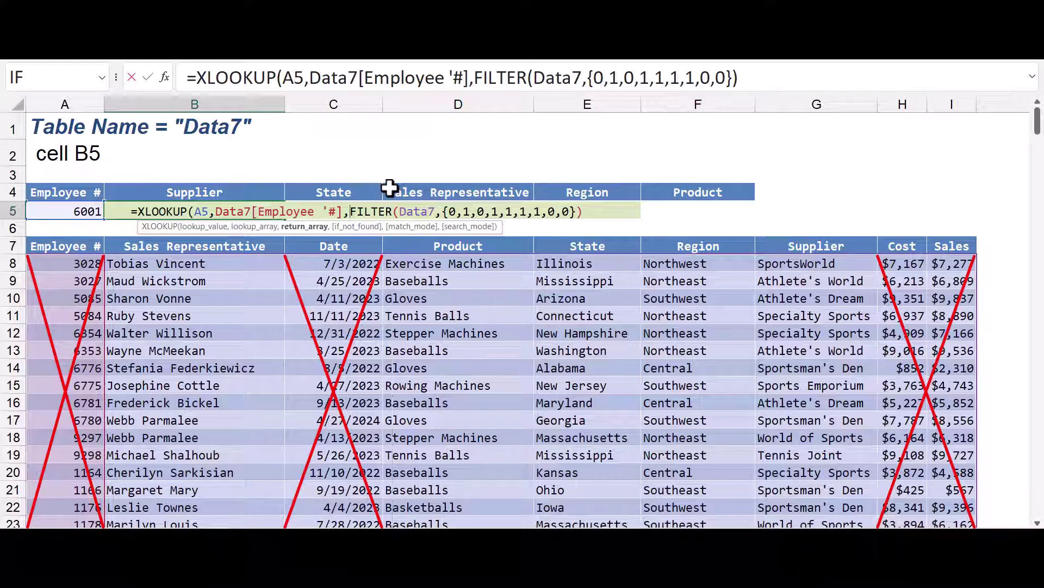
- Wrap the FILTER function in CHOOSECOLS so that the filtered Data7 columns become its array
type("CHO")
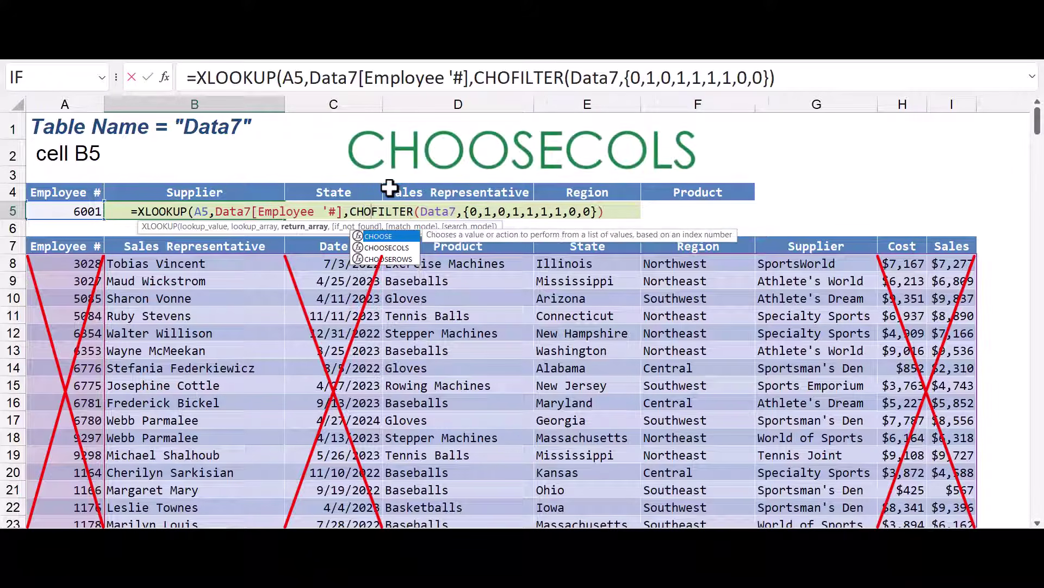
key("Down")
key("Tab")
key("End")
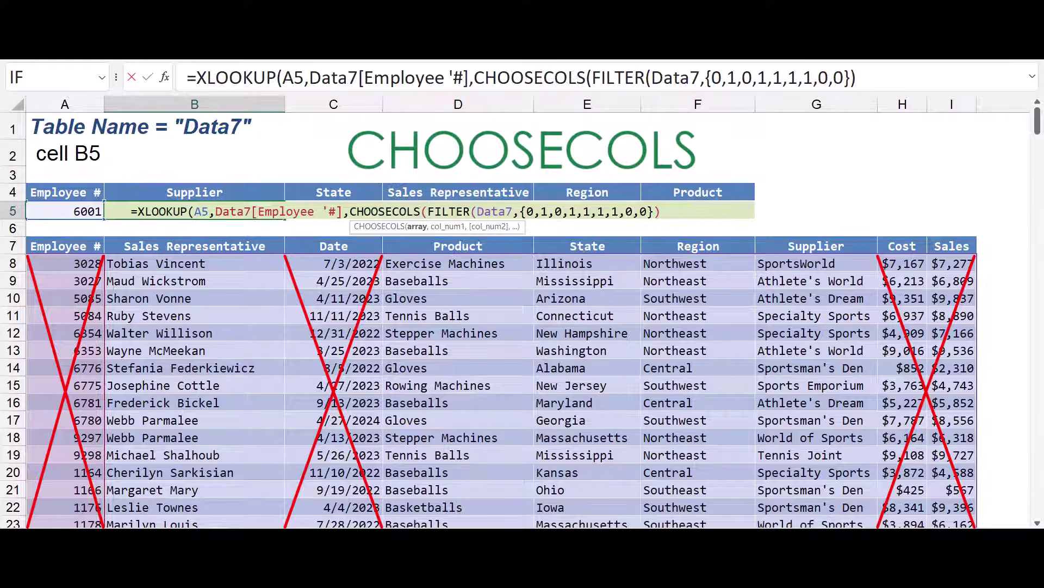
- Set the CHOOSECOLS column order to {5,3,1,4,2}, then close and confirm the XLOOKUP formula in B5
type(",")
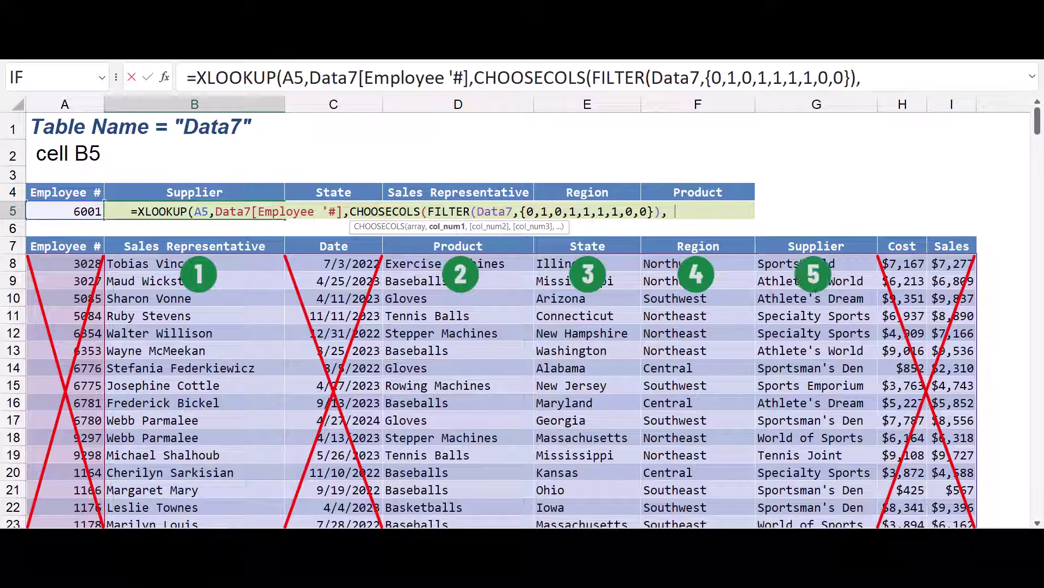
type("{}")
type("5,3,")
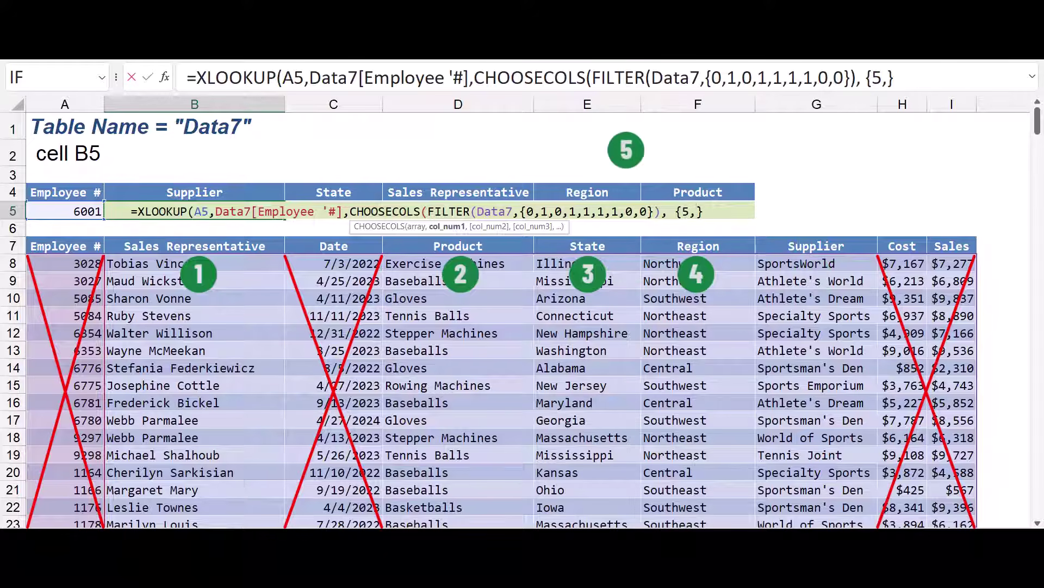
type("1,4,2}")
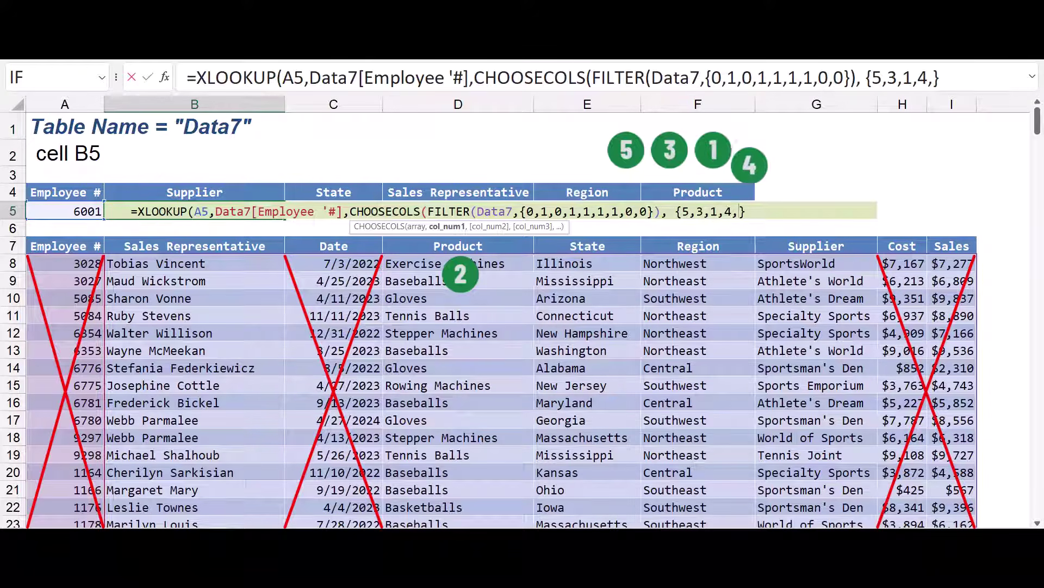
type(")")
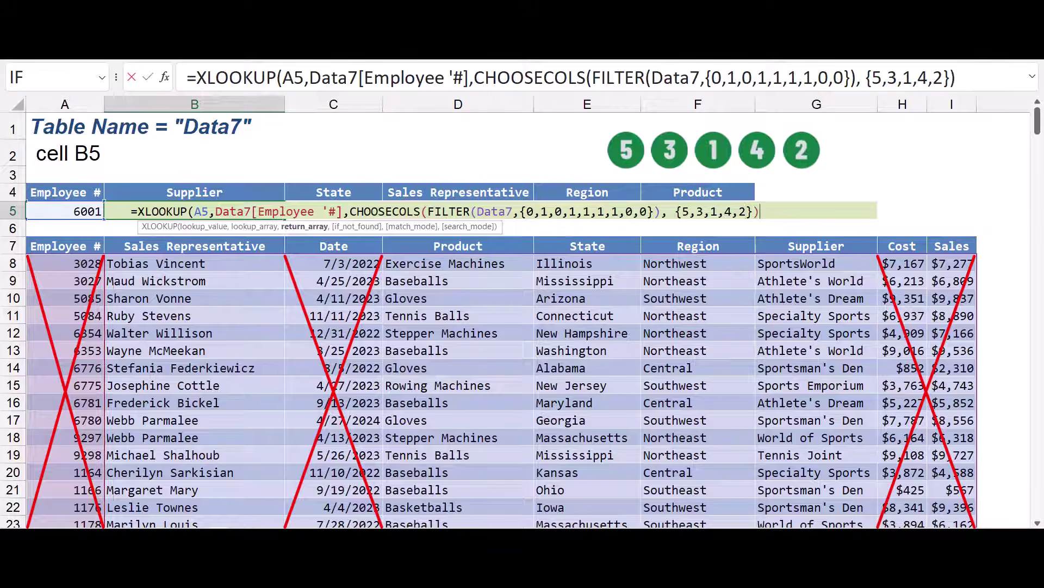
type(")")
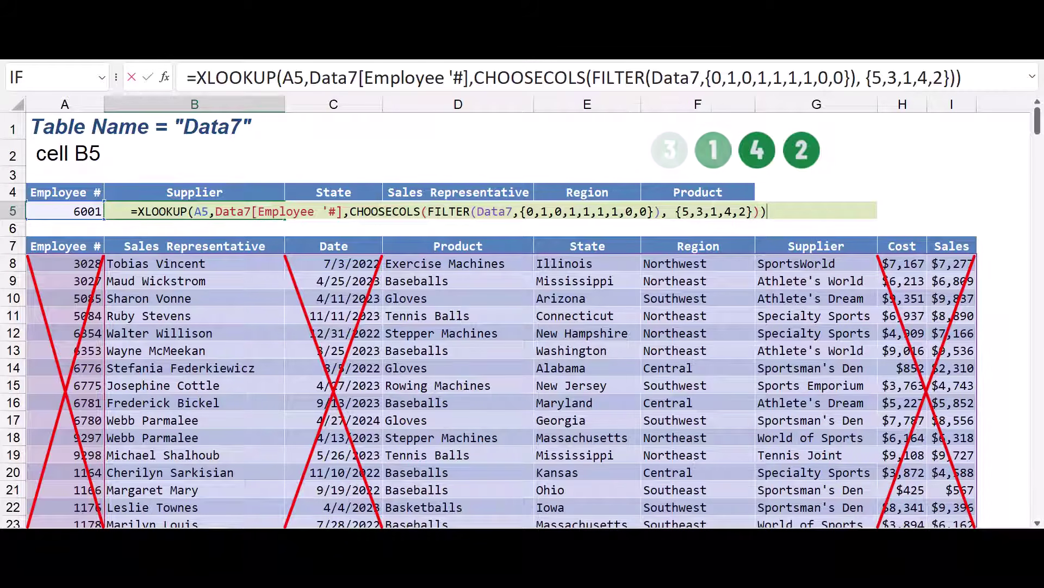
key("Return")
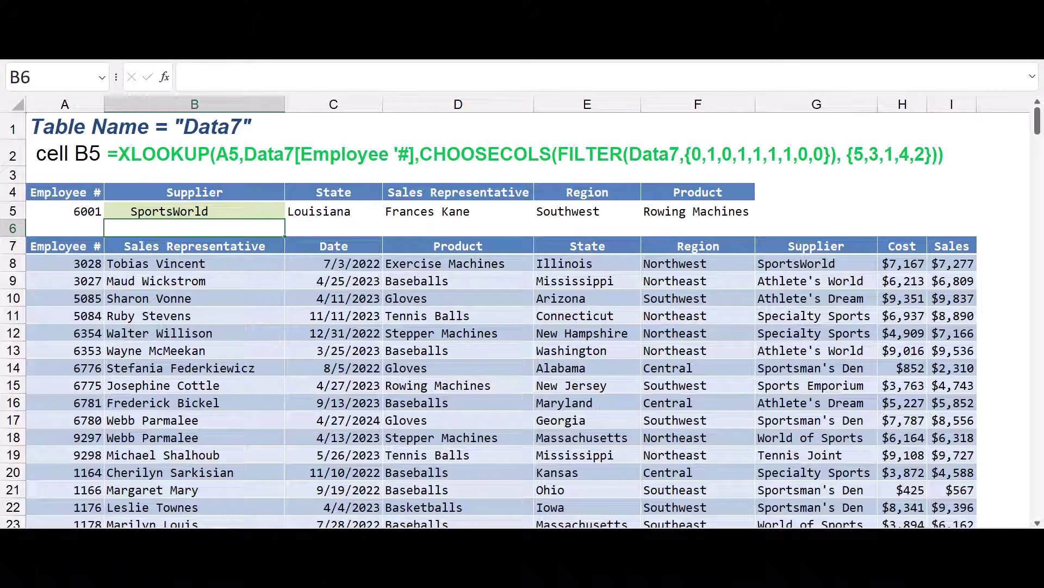